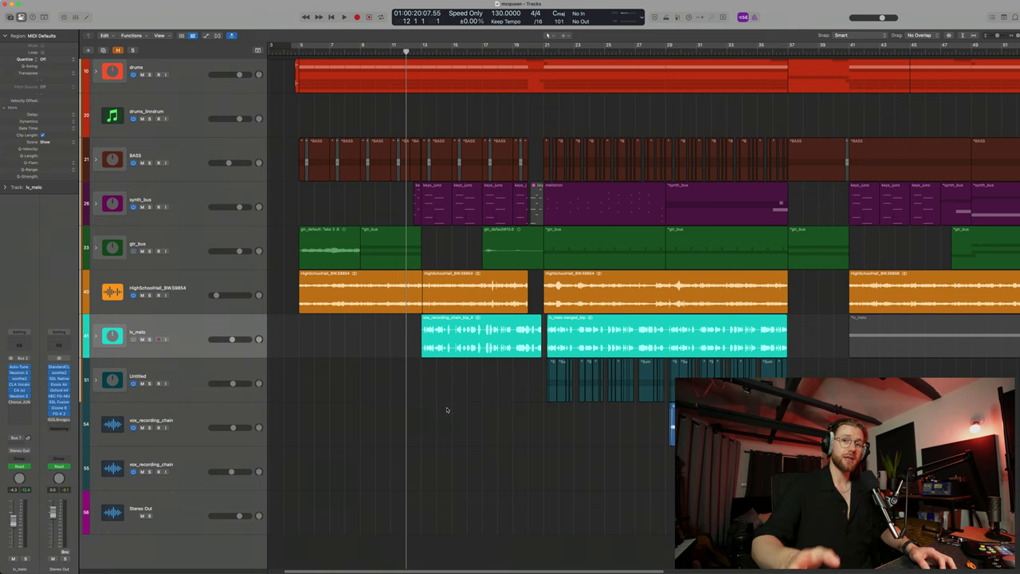
- Play the song and stop playback around bar 28
{"action": "key", "text": "space"}
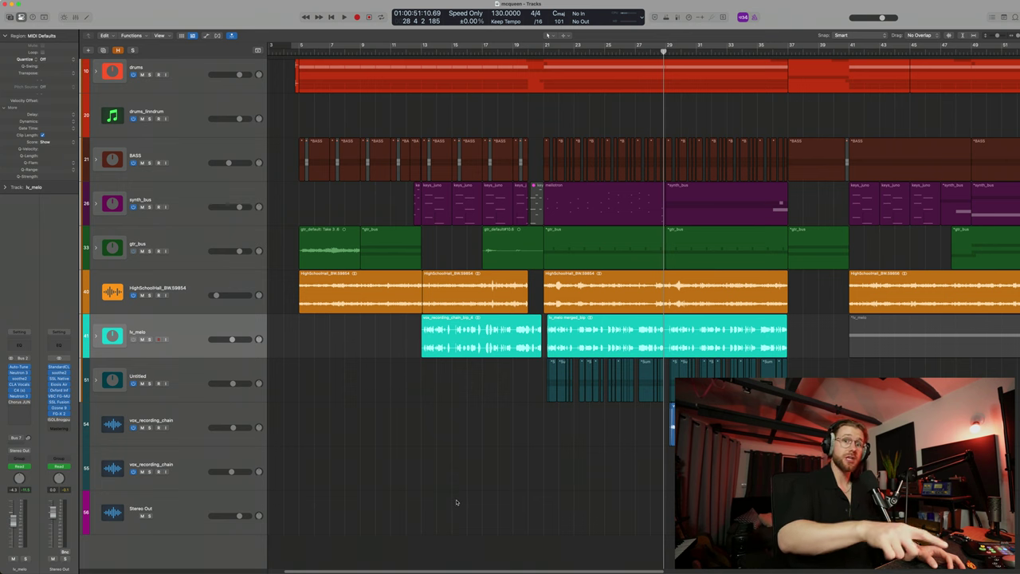
- Open the CLA Vocals plug-in on the lv_melo vocal track and position its window
{"action": "left_click", "coordinate": [239, 326]}
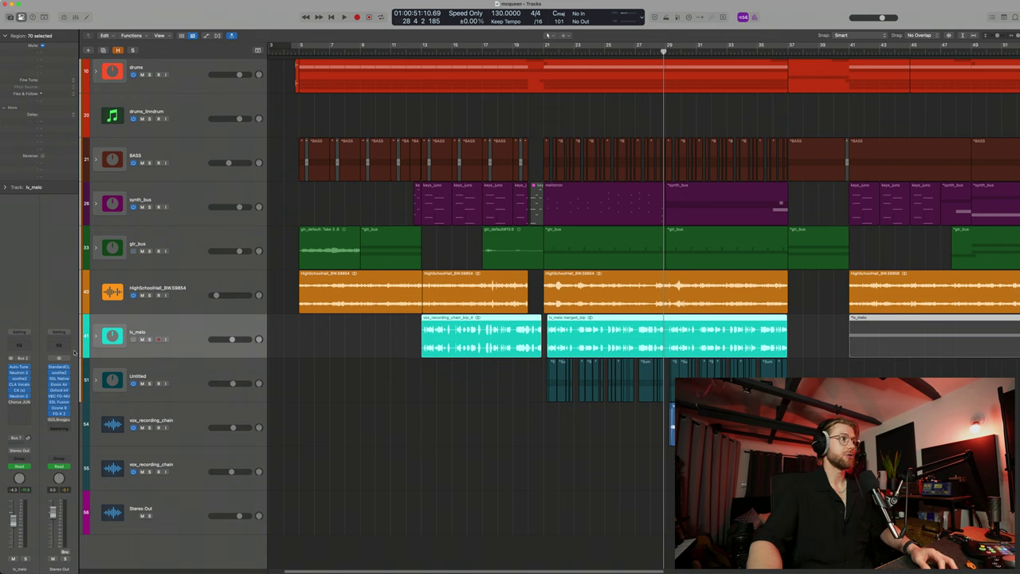
{"action": "left_click", "coordinate": [20, 387]}
{"action": "left_click_drag", "start_coordinate": [607, 104], "coordinate": [554, 102]}
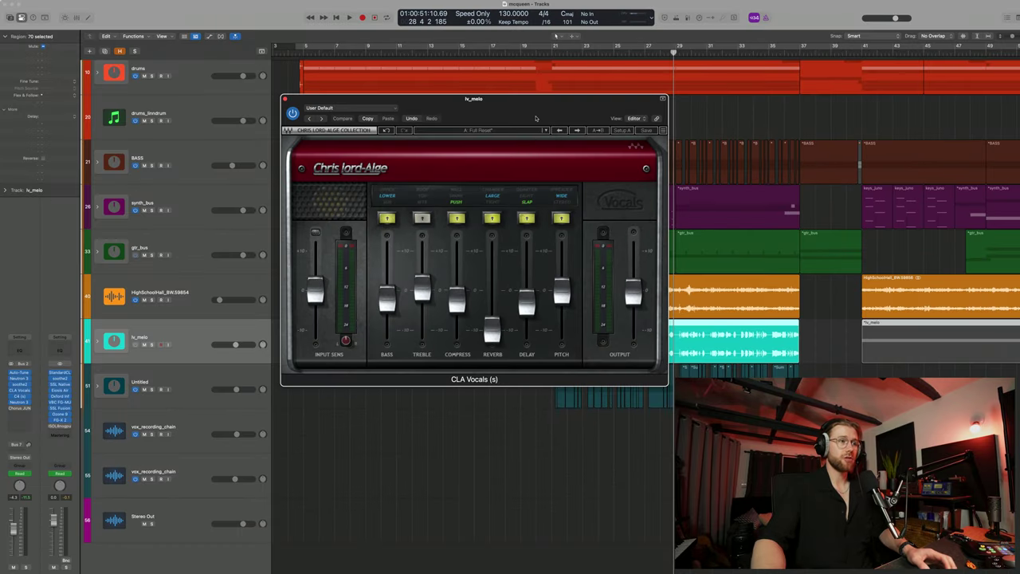
- Solo lv_melo and play it from around bar 12, zoomed in on the vocal
{"action": "left_click_drag", "start_coordinate": [535, 118], "coordinate": [800, 121]}
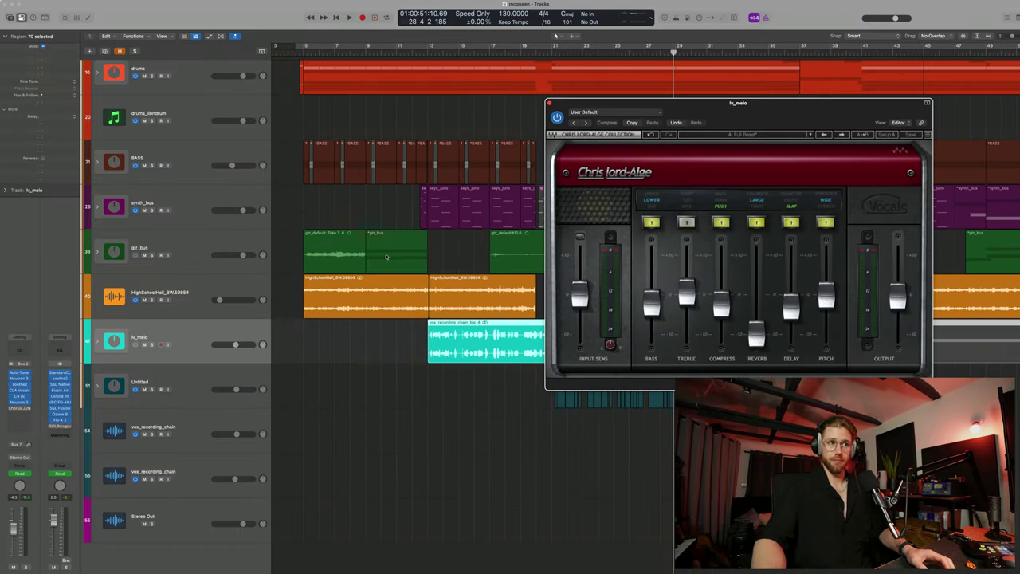
{"action": "key", "text": "s"}
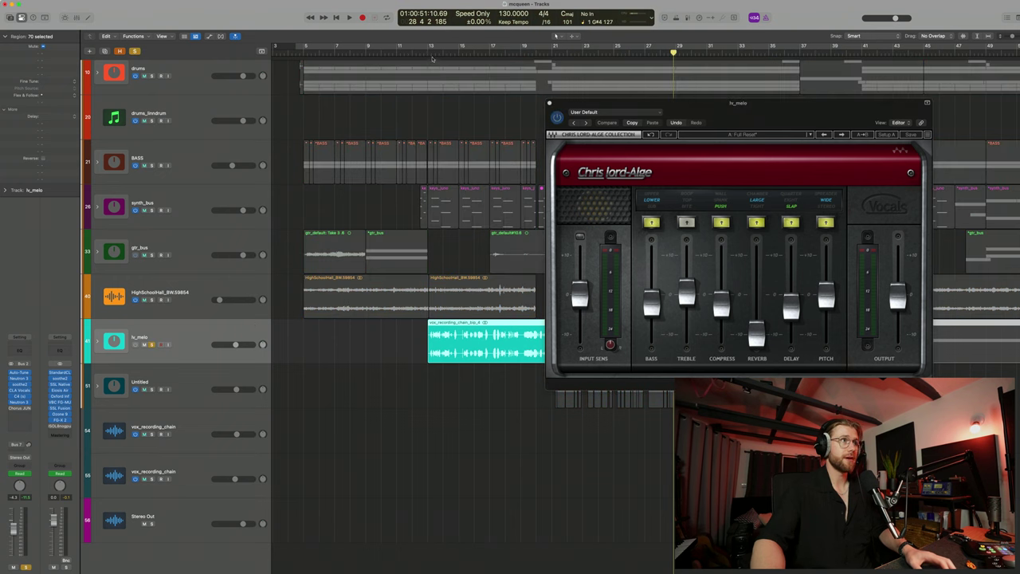
{"action": "left_click", "coordinate": [431, 53]}
{"action": "key", "text": "space"}
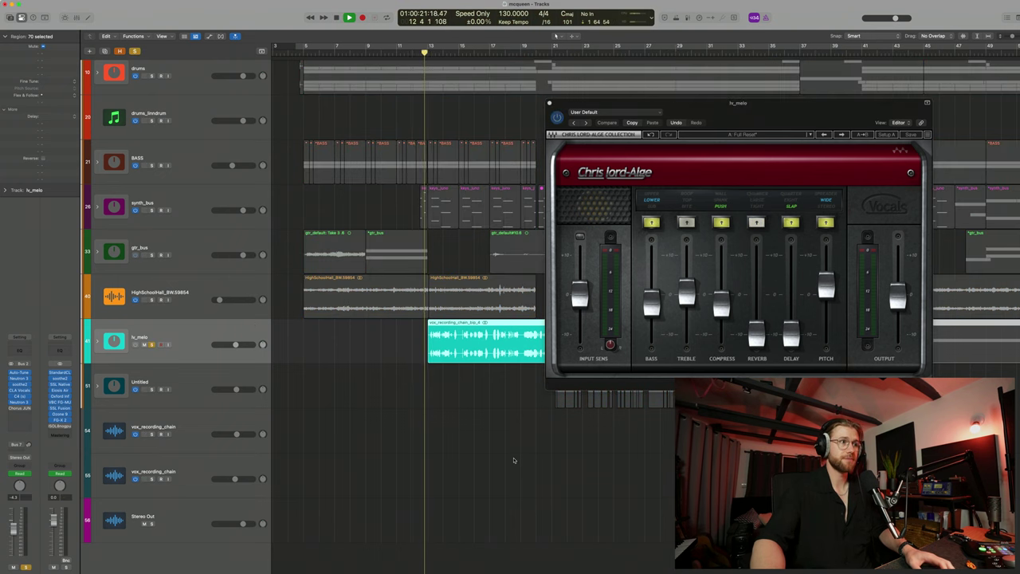
{"action": "key", "text": "z"}
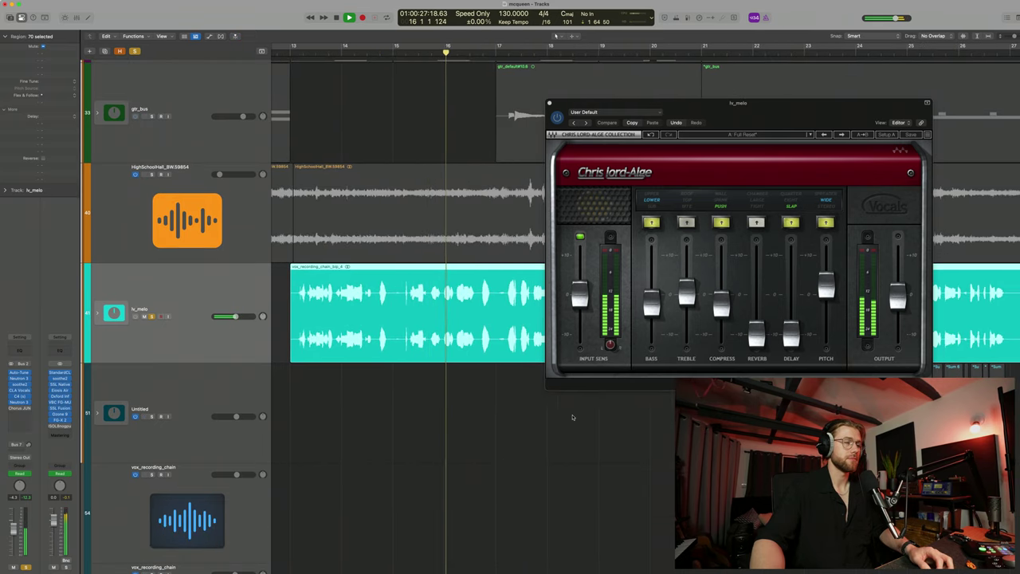
{"action": "key", "text": "space"}
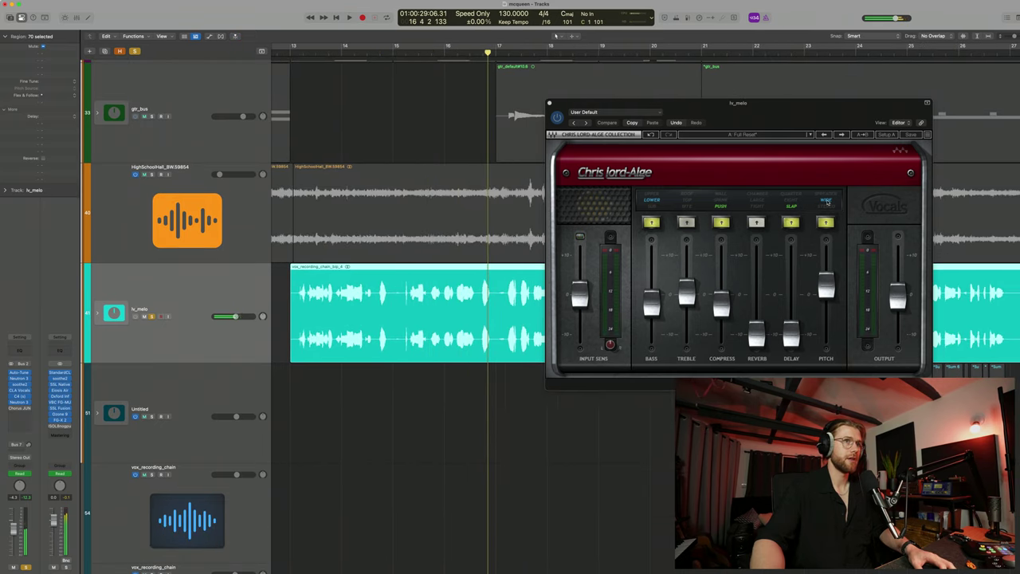
- Compare the vocal with CLA Vocals' WIDE pitch widening switched off and back on
{"action": "left_click", "coordinate": [827, 202]}
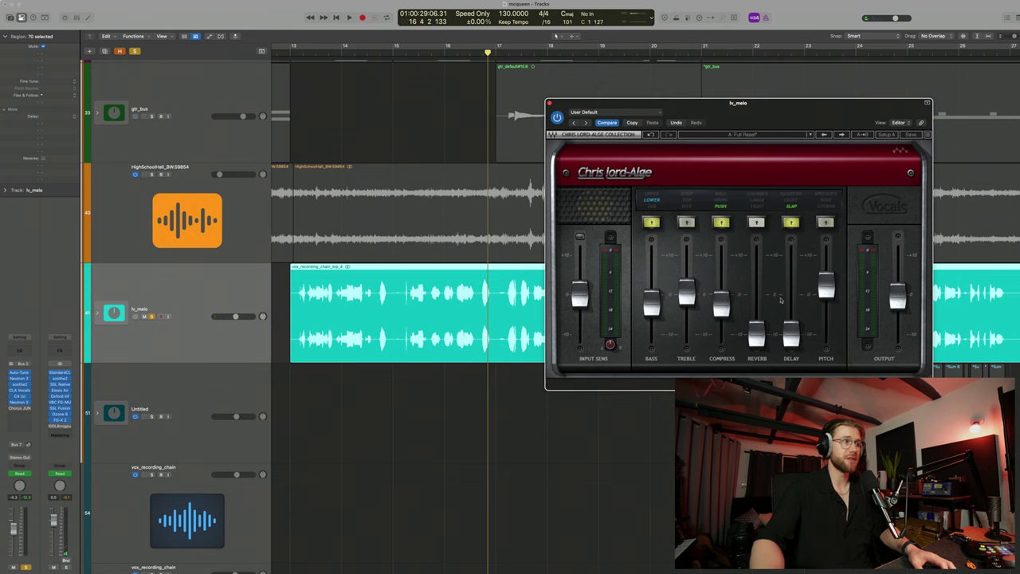
{"action": "key", "text": "space"}
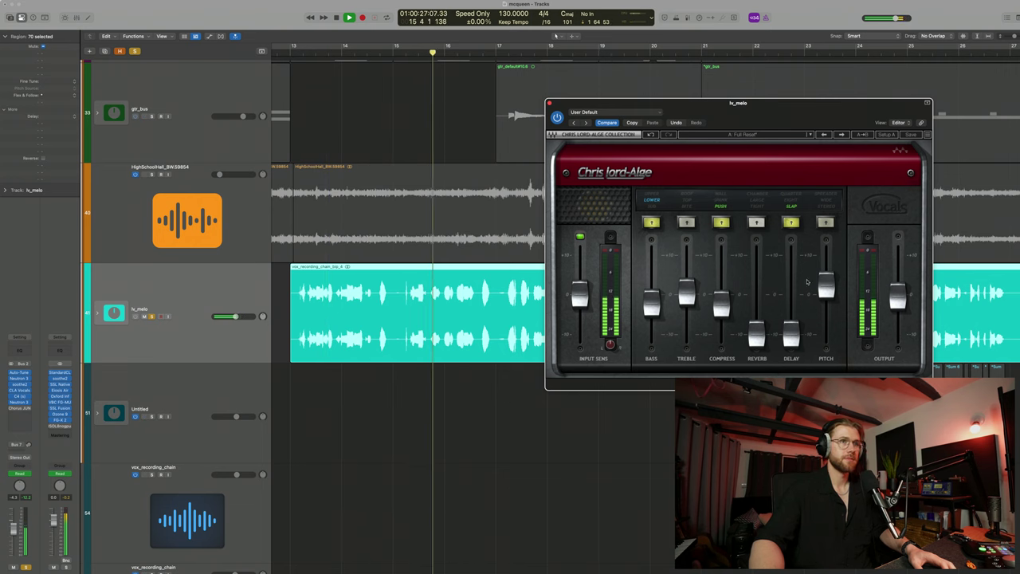
{"action": "key", "text": "space"}
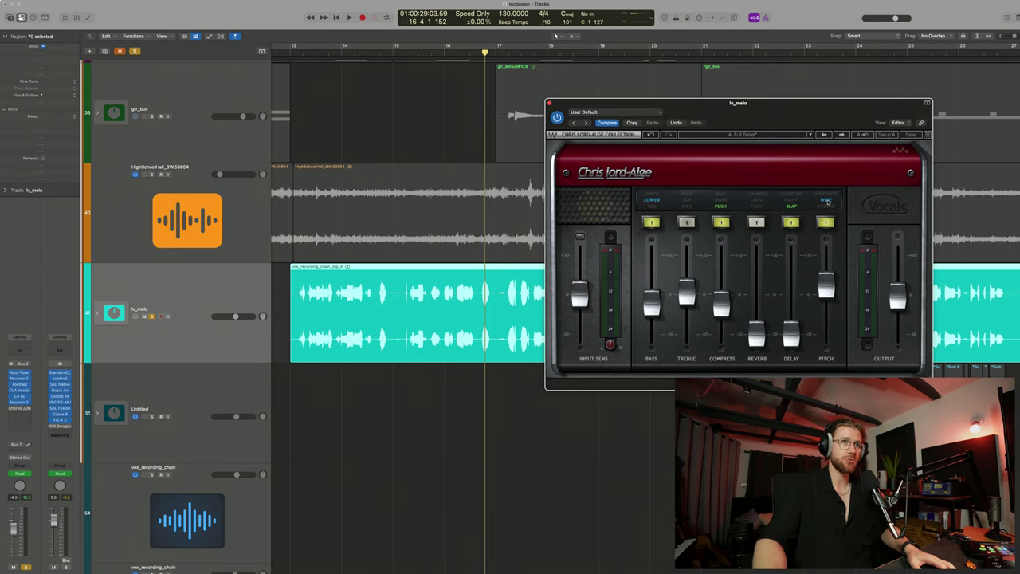
{"action": "key", "text": "space"}
{"action": "key", "text": "space"}
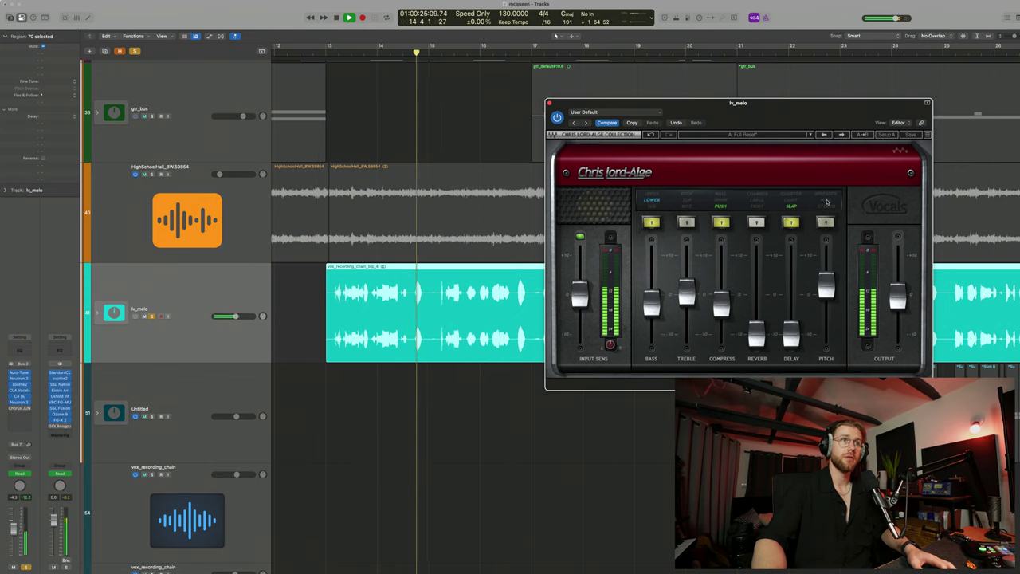
{"action": "key", "text": "space"}
{"action": "key", "text": "space"}
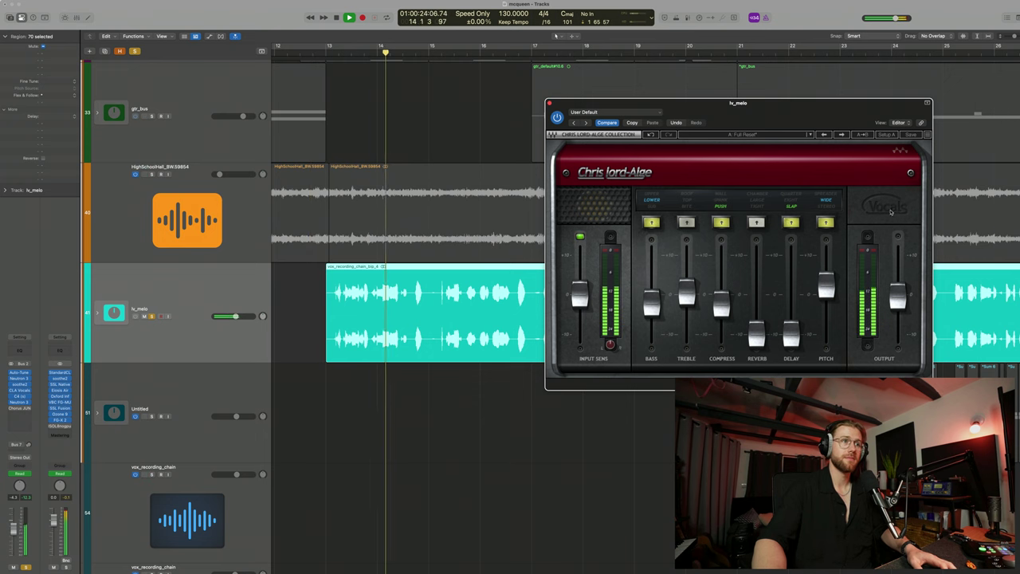
{"action": "key", "text": "space"}
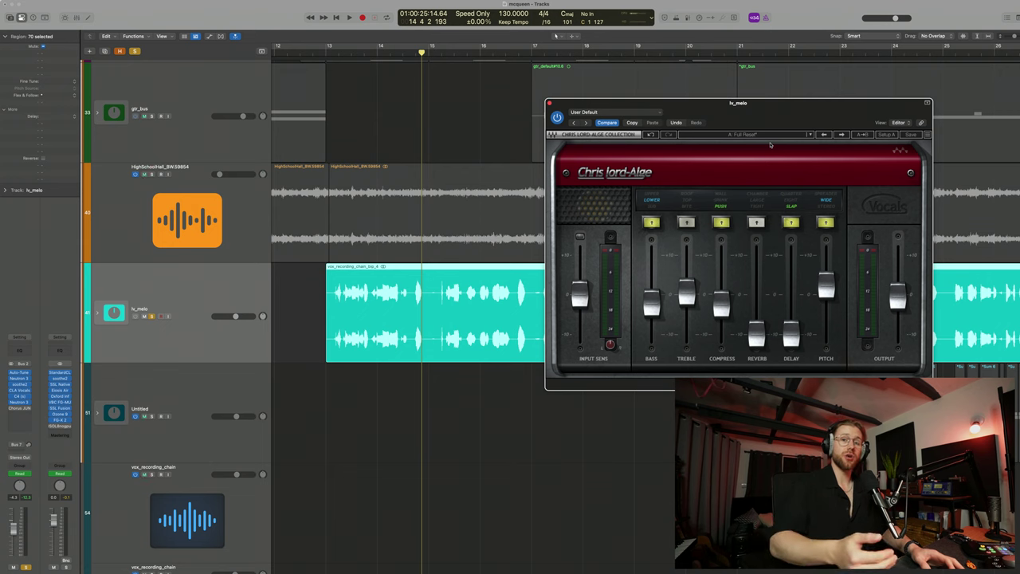
- Lower the CLA Vocals Pitch automation lane on lv_melo to 0.0
{"action": "left_click_drag", "start_coordinate": [796, 121], "coordinate": [823, 120]}
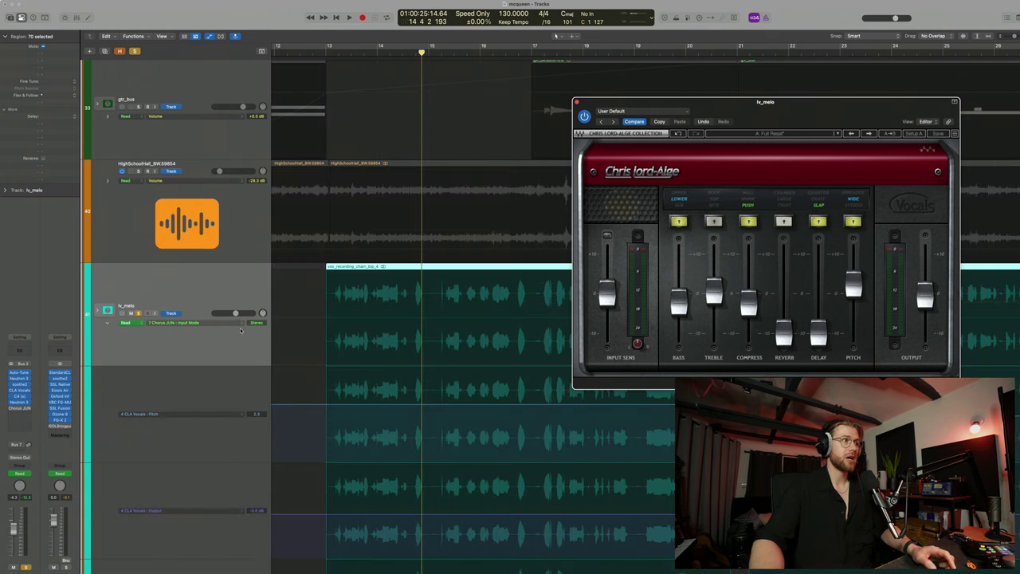
{"action": "scroll", "coordinate": [469, 416], "scroll_direction": "down", "scroll_amount": 1}
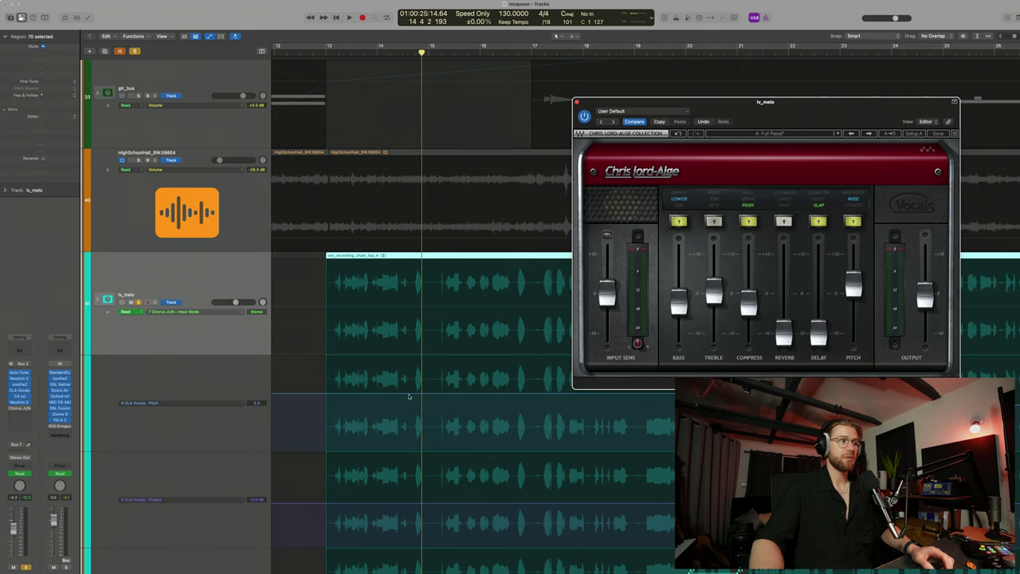
{"action": "left_click_drag", "start_coordinate": [409, 396], "coordinate": [409, 413]}
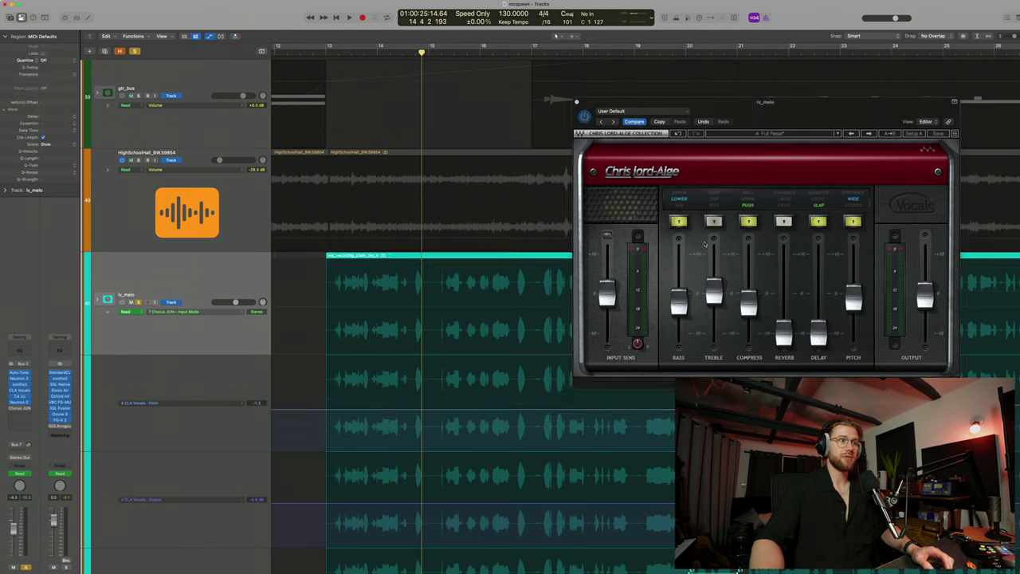
- Play from bar 13 and toggle the pitch widening to compare
{"action": "key", "text": "space"}
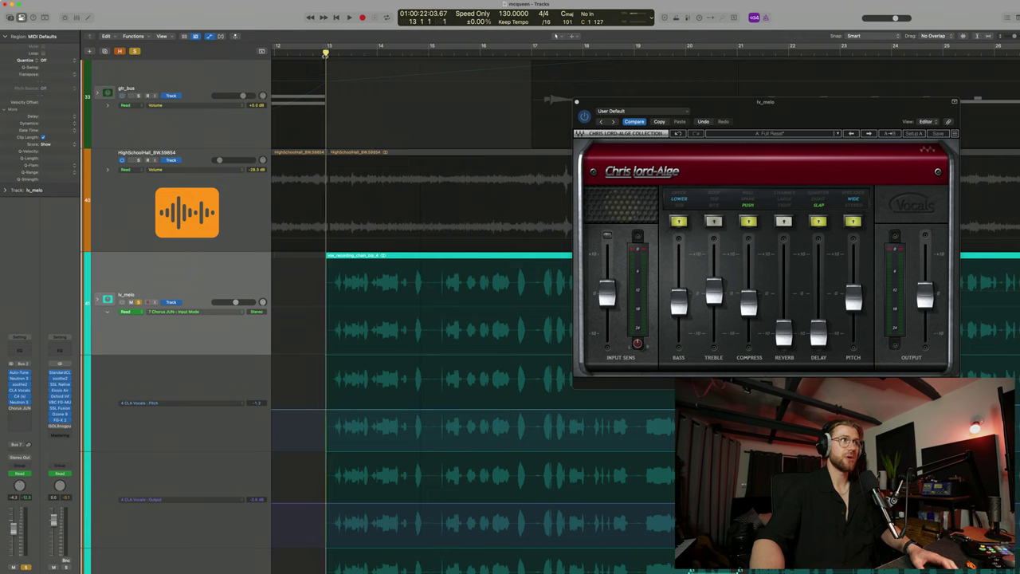
{"action": "key", "text": "space"}
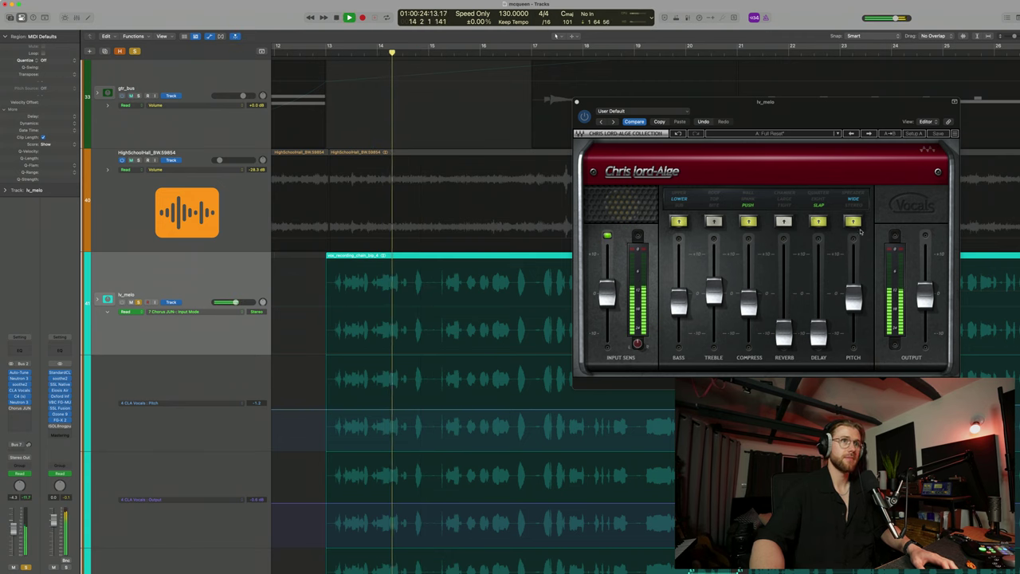
{"action": "left_click", "coordinate": [854, 201]}
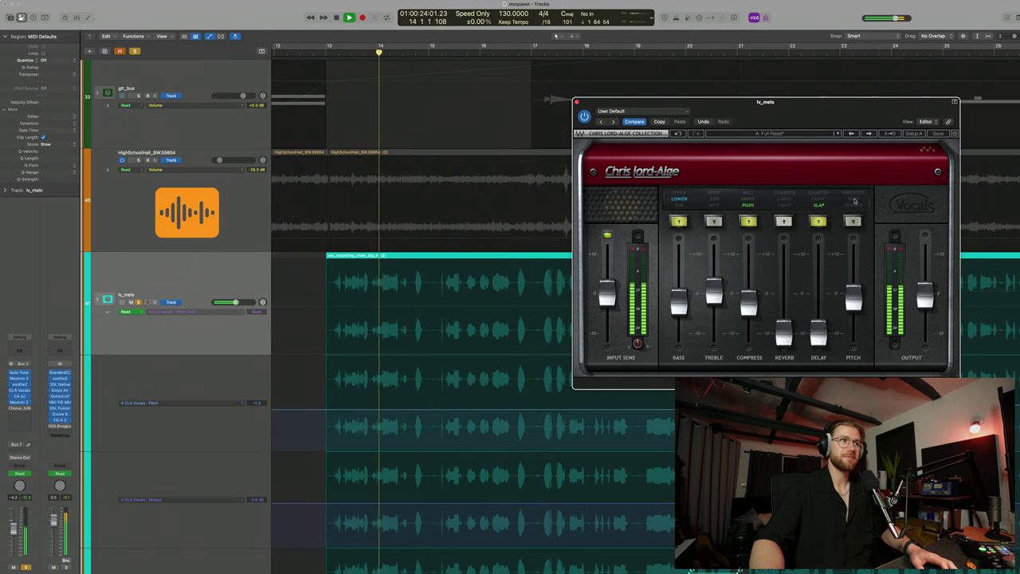
{"action": "key", "text": "space"}
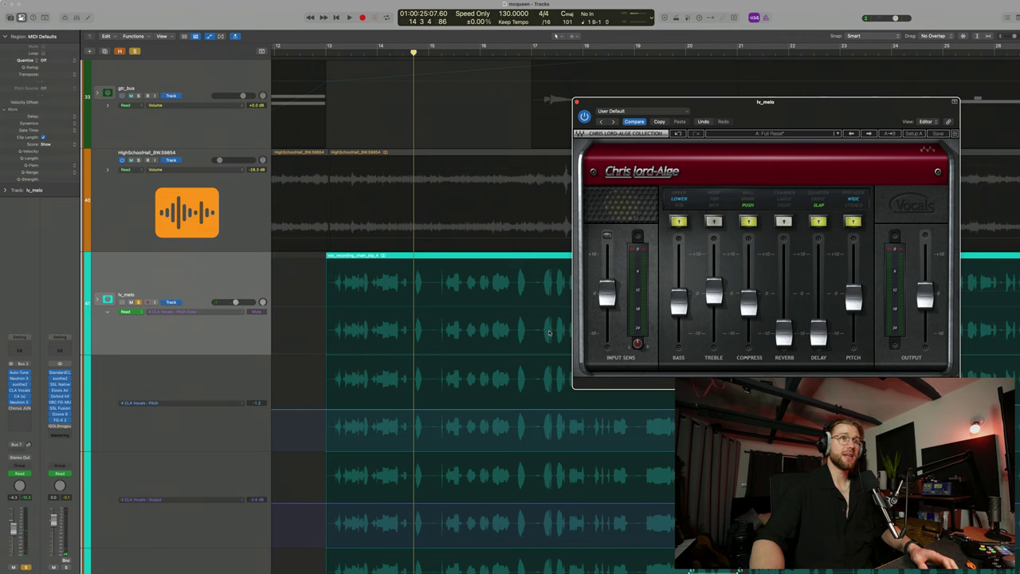
- Switch Pitch mode to STEREO, audition Pitch automation at 10.0, then lower it again
{"action": "left_click", "coordinate": [444, 410]}
{"action": "left_click", "coordinate": [857, 201]}
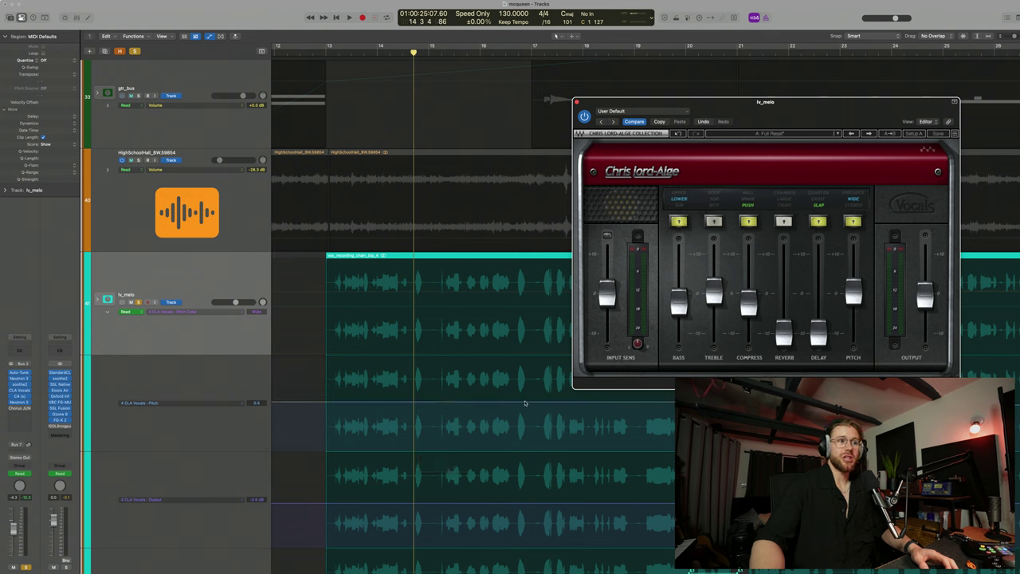
{"action": "left_click", "coordinate": [485, 402]}
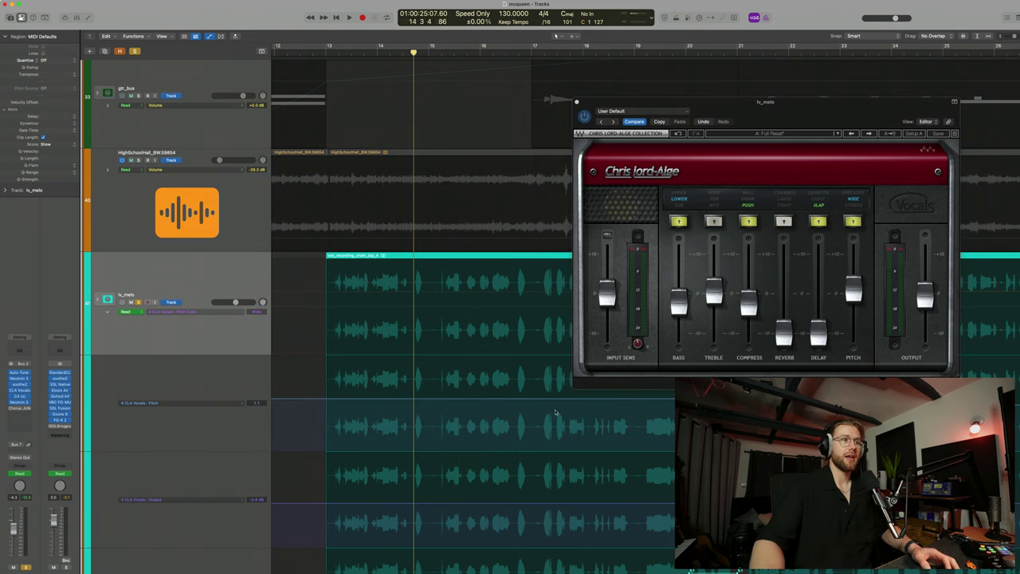
{"action": "left_click_drag", "start_coordinate": [519, 404], "coordinate": [520, 353]}
{"action": "key", "text": "shift+space"}
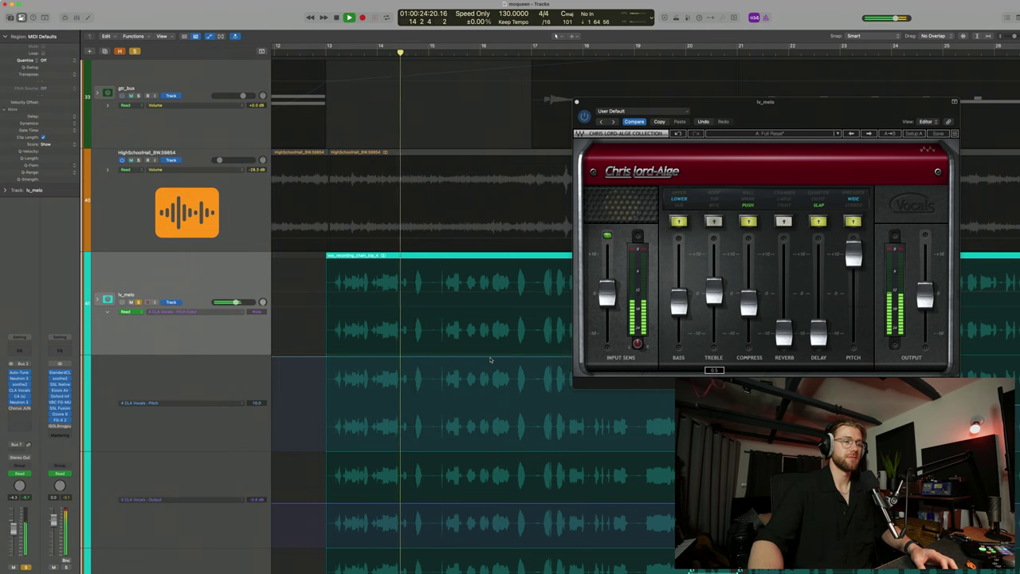
{"action": "key", "text": "space"}
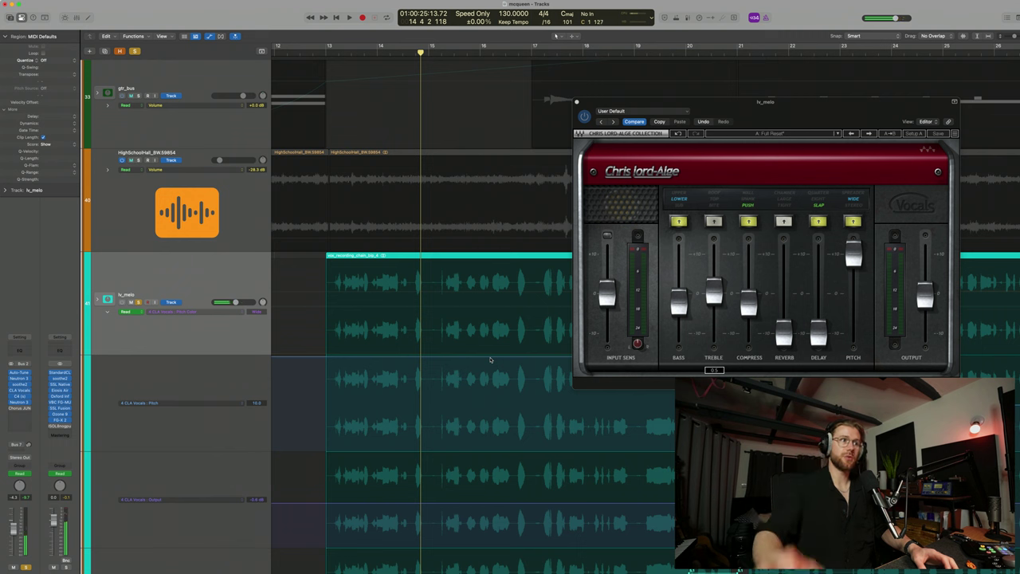
{"action": "left_click_drag", "start_coordinate": [489, 359], "coordinate": [491, 396]}
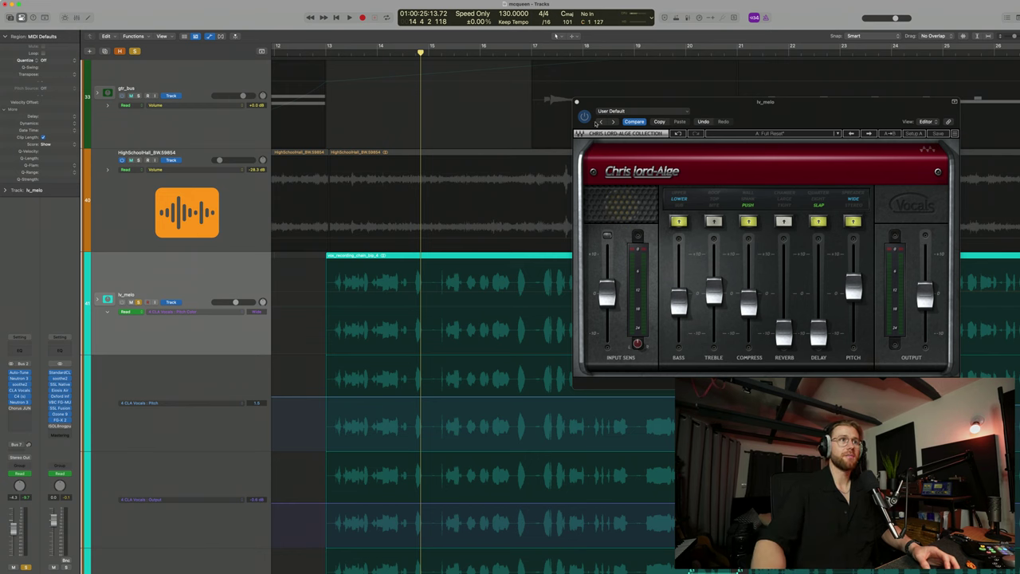
- Set CLA Vocals pitch mode to SPREADER, then insert Logic's Chorus plug-in on lv_melo
{"action": "left_click", "coordinate": [857, 221]}
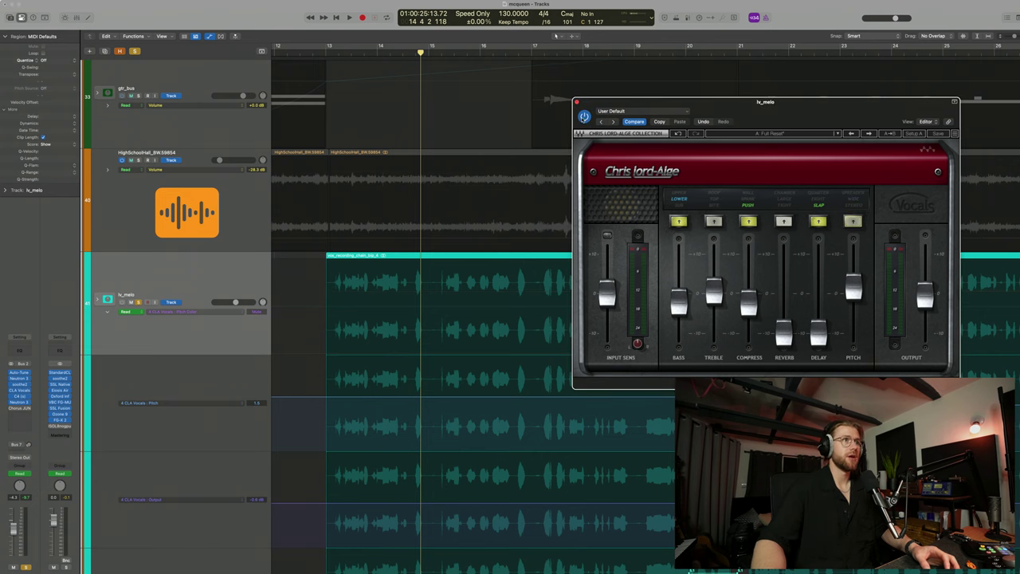
{"action": "left_click", "coordinate": [576, 103]}
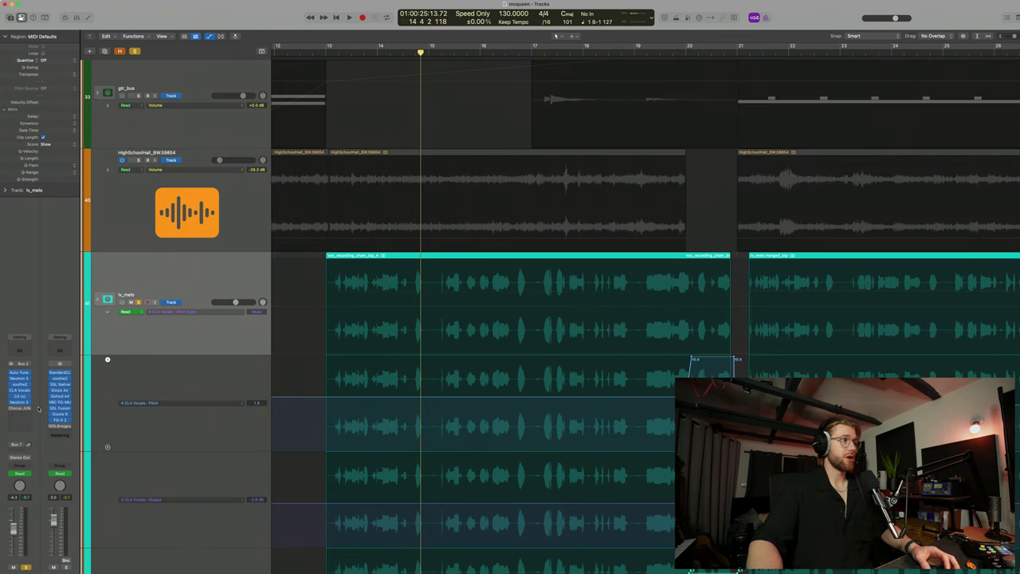
{"action": "left_click", "coordinate": [29, 411]}
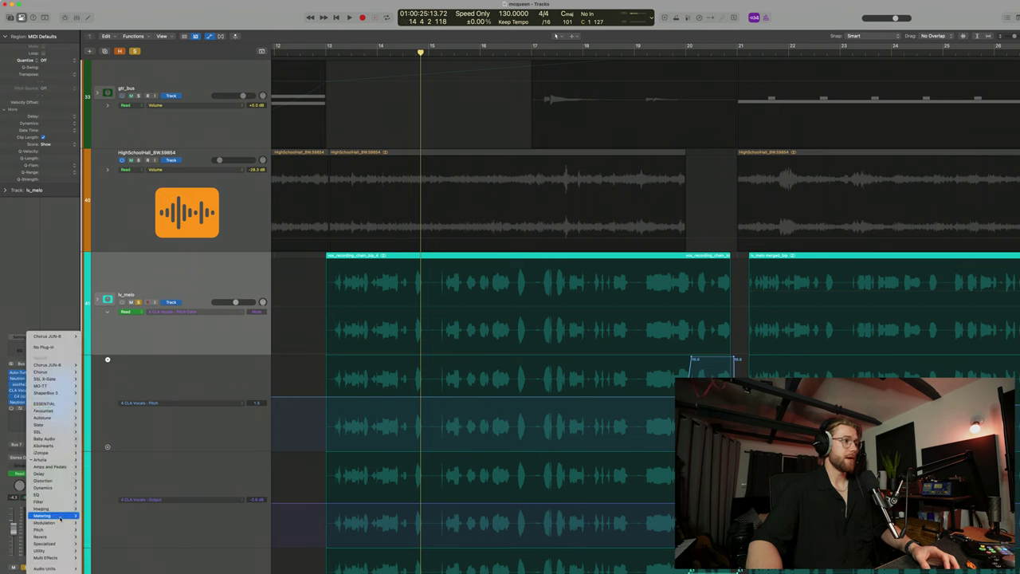
{"action": "mouse_move", "coordinate": [65, 524]}
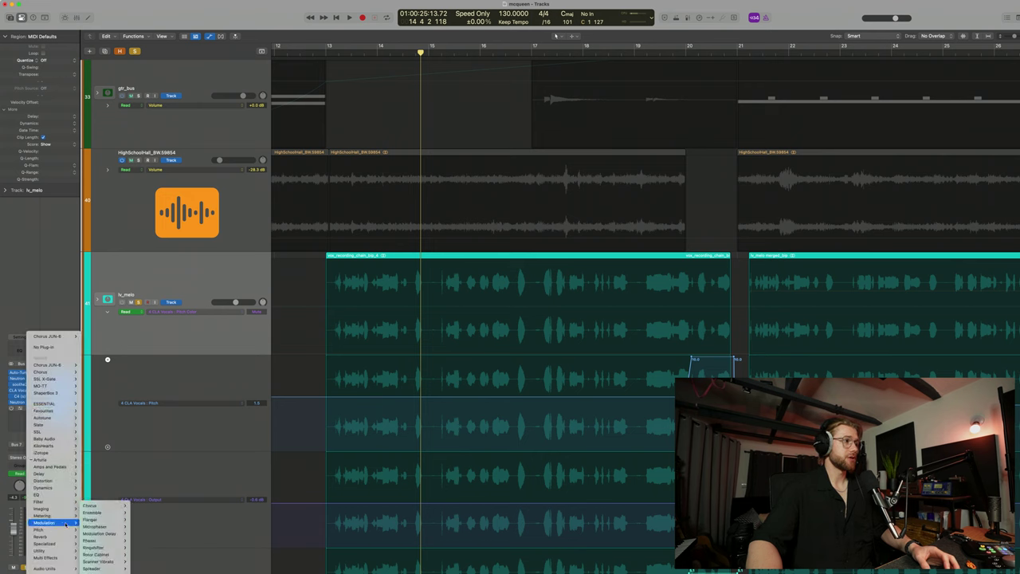
{"action": "left_click", "coordinate": [111, 508]}
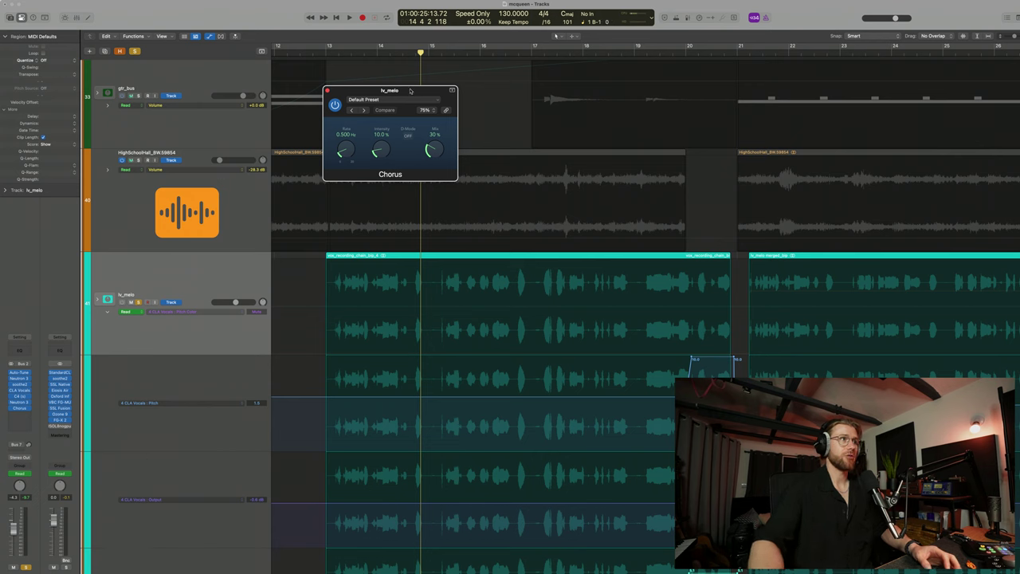
{"action": "left_click_drag", "start_coordinate": [410, 91], "coordinate": [531, 123]}
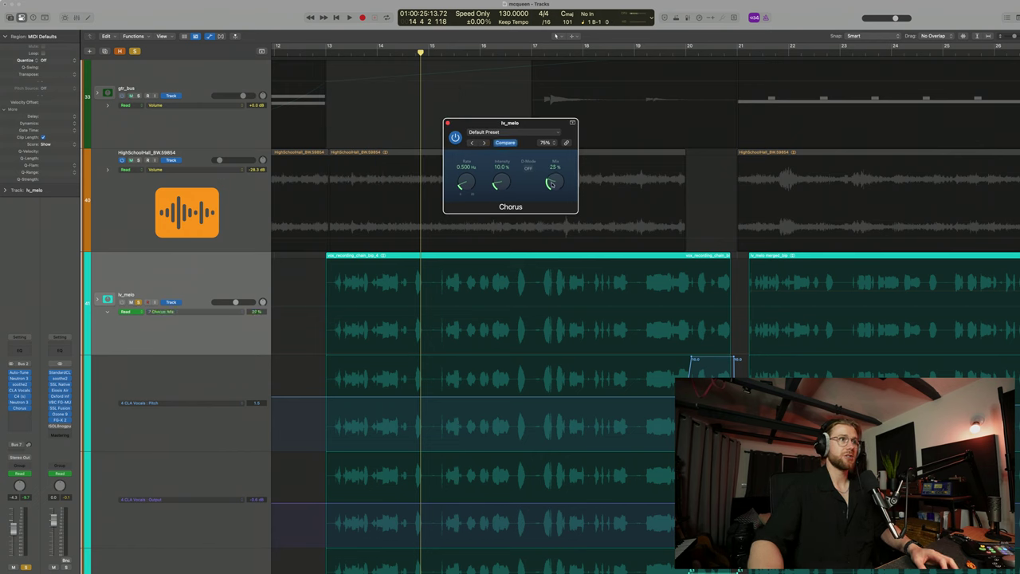
- During playback, set Chorus Rate 0.133 Hz, Intensity 53% and Mix 35%, then bypass it
{"action": "key", "text": "space"}
{"action": "left_click_drag", "start_coordinate": [552, 188], "coordinate": [554, 188]}
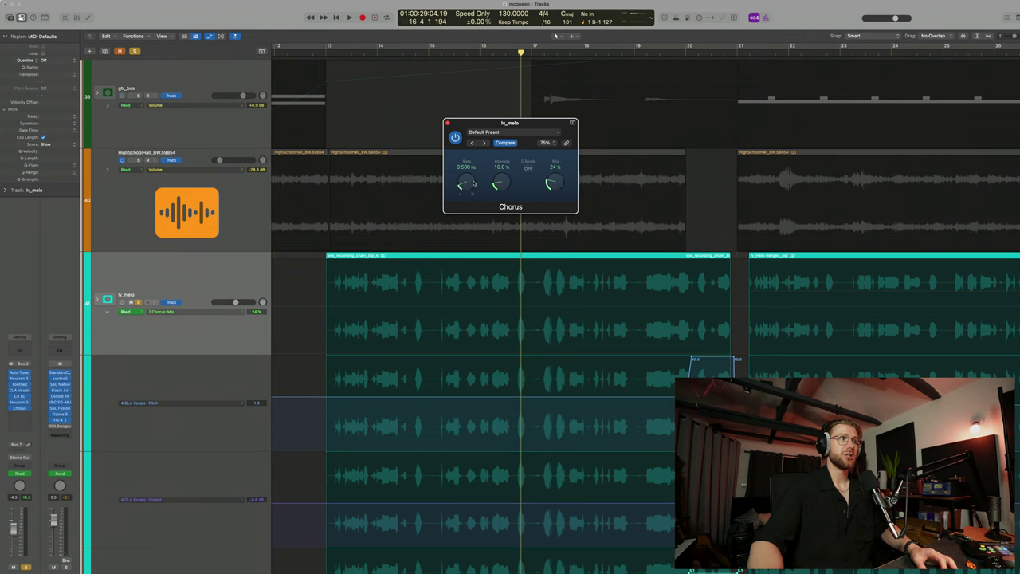
{"action": "key", "text": "space"}
{"action": "left_click_drag", "start_coordinate": [497, 199], "coordinate": [461, 194]}
{"action": "mouse_move", "coordinate": [551, 183]}
{"action": "left_mouse_down"}
{"action": "mouse_move", "coordinate": [561, 128]}
{"action": "mouse_move", "coordinate": [552, 167]}
{"action": "left_mouse_up"}
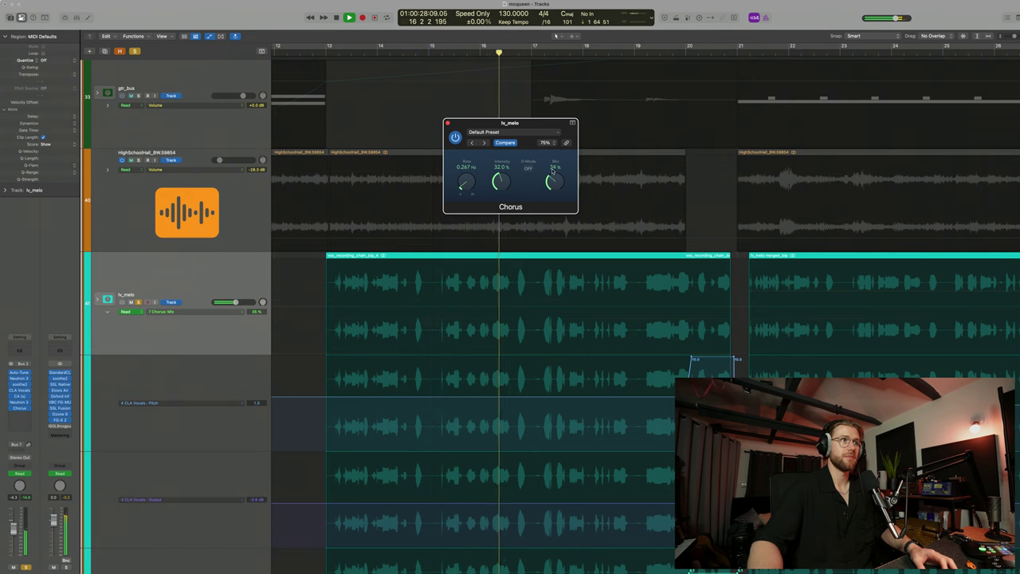
{"action": "key", "text": "space"}
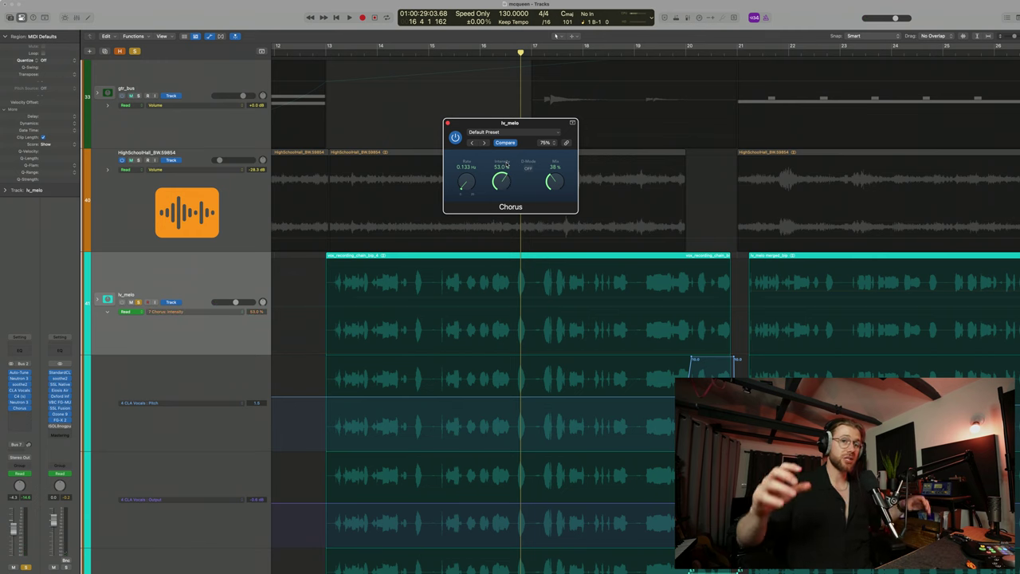
{"action": "key", "text": "space"}
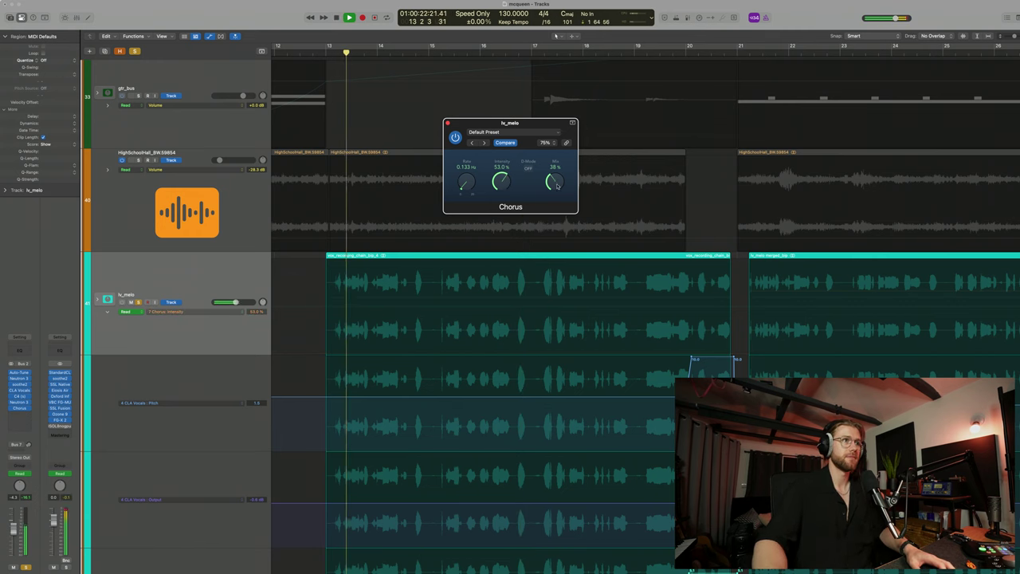
{"action": "mouse_move", "coordinate": [555, 180]}
{"action": "left_mouse_down"}
{"action": "mouse_move", "coordinate": [555, 170]}
{"action": "mouse_move", "coordinate": [556, 183]}
{"action": "left_mouse_up"}
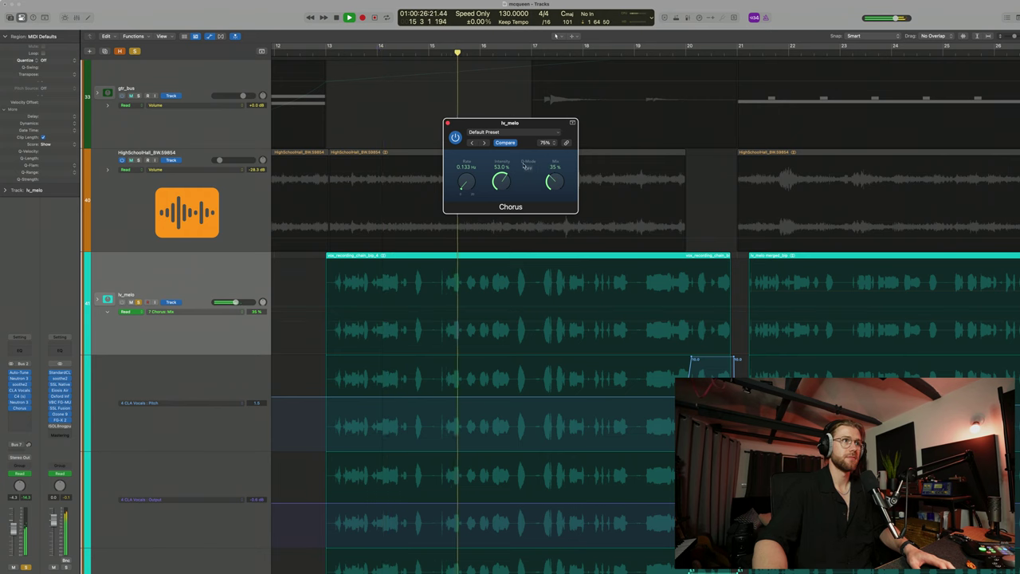
{"action": "left_click", "coordinate": [455, 138]}
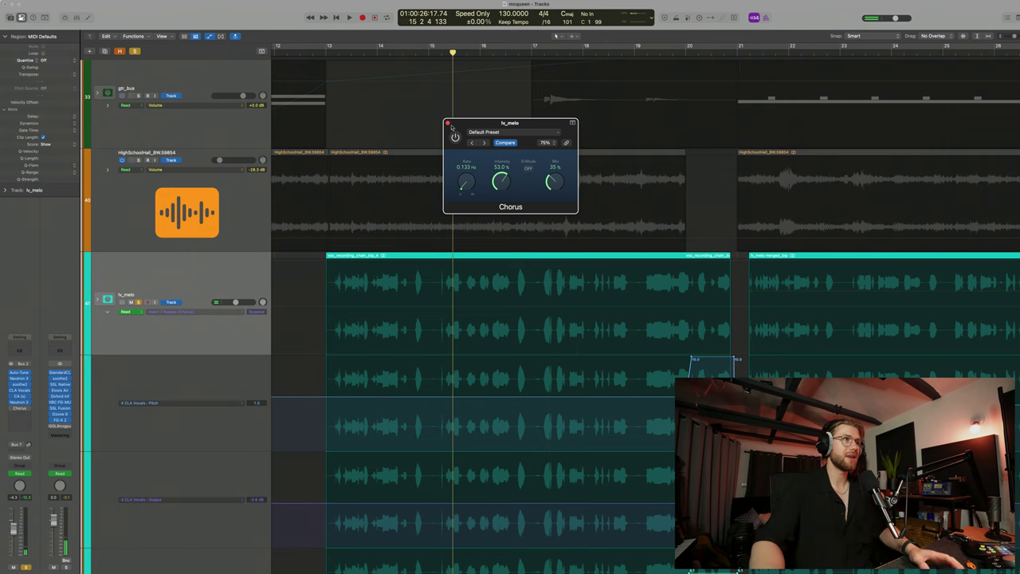
- Close the Chorus window, unsolo lv_melo, and load Arturia Chorus JUN-6 in the insert slot
{"action": "left_click", "coordinate": [447, 122]}
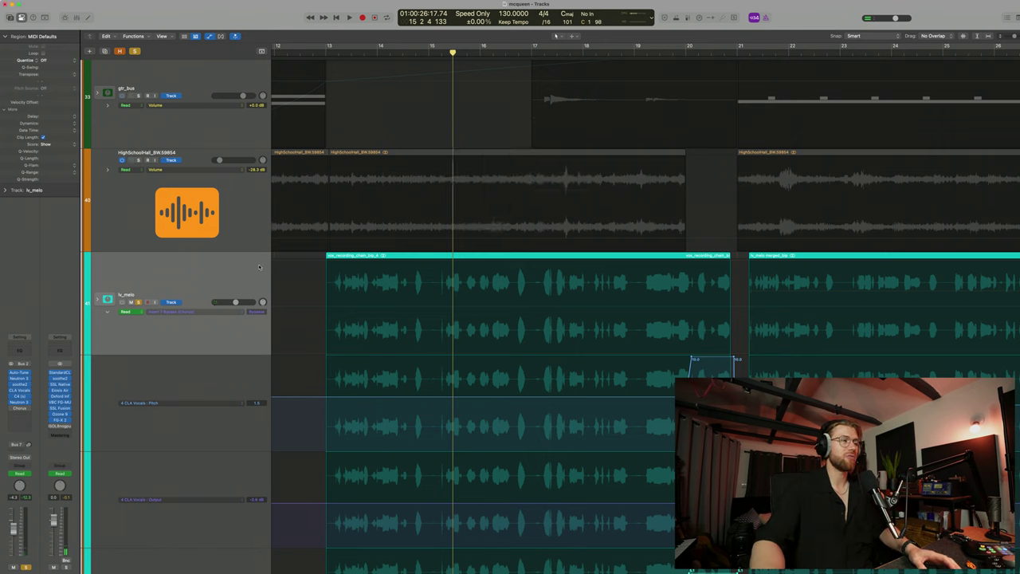
{"action": "left_click", "coordinate": [139, 303]}
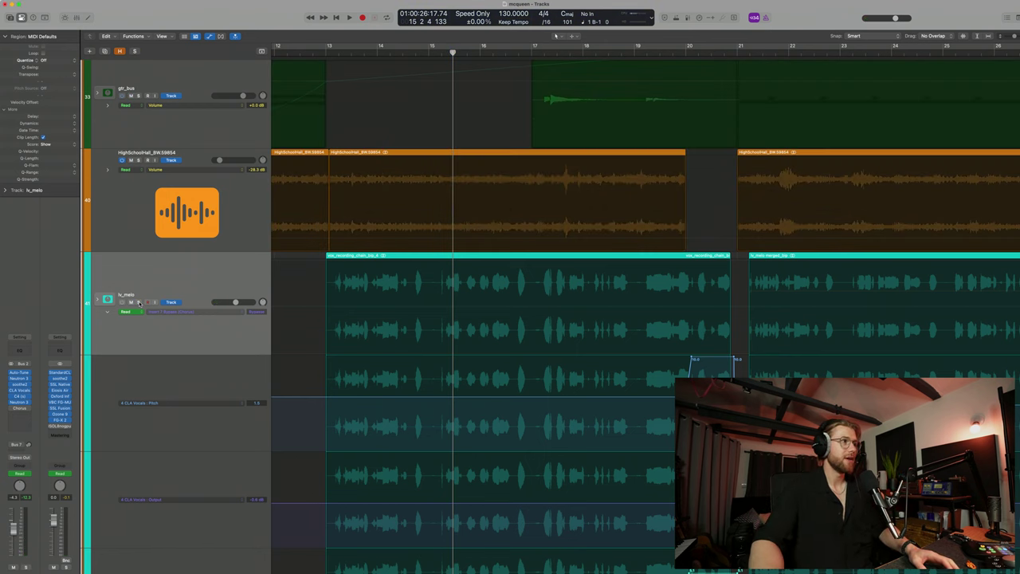
{"action": "left_click", "coordinate": [28, 410]}
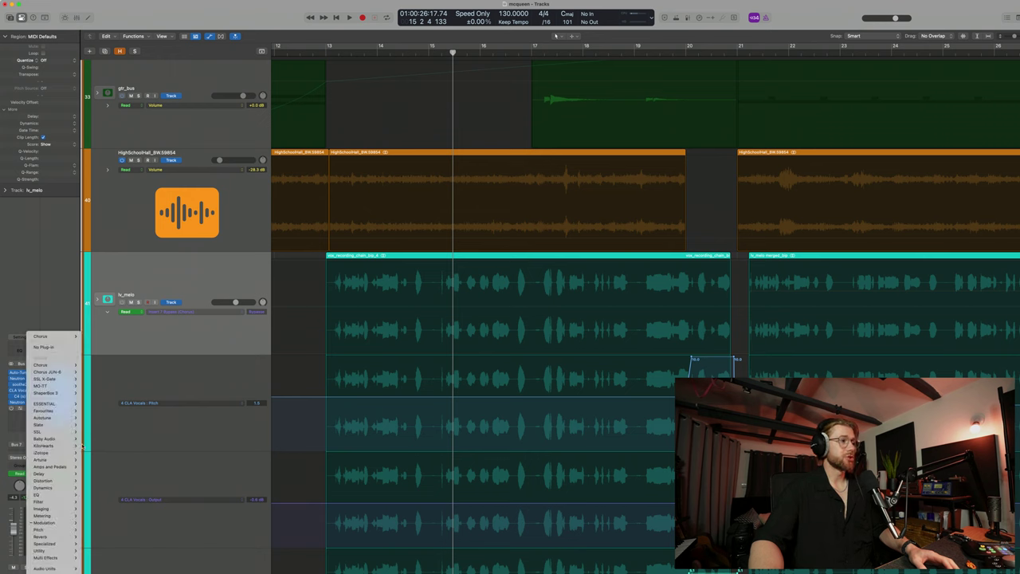
{"action": "mouse_move", "coordinate": [64, 465]}
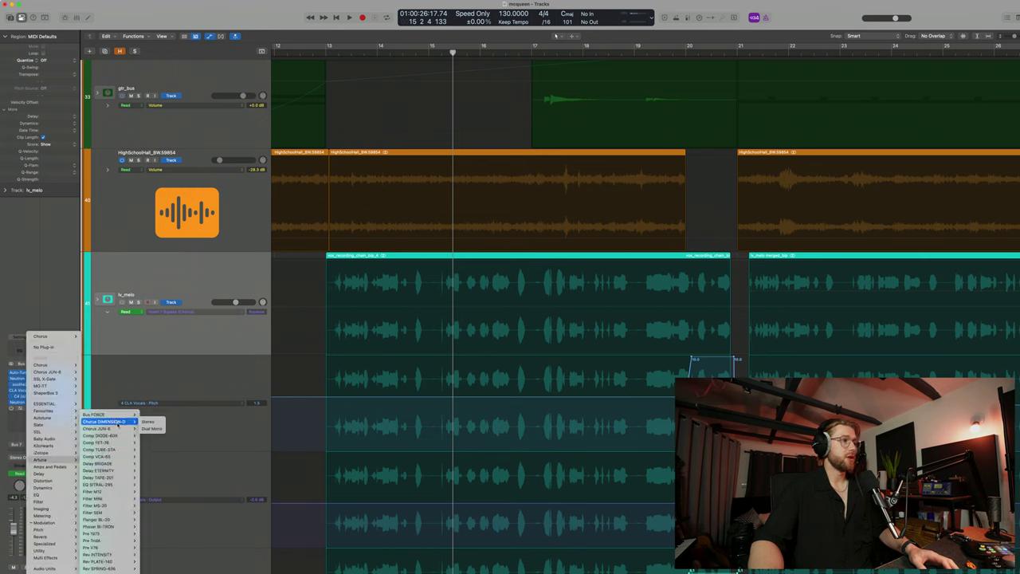
{"action": "left_click", "coordinate": [399, 408]}
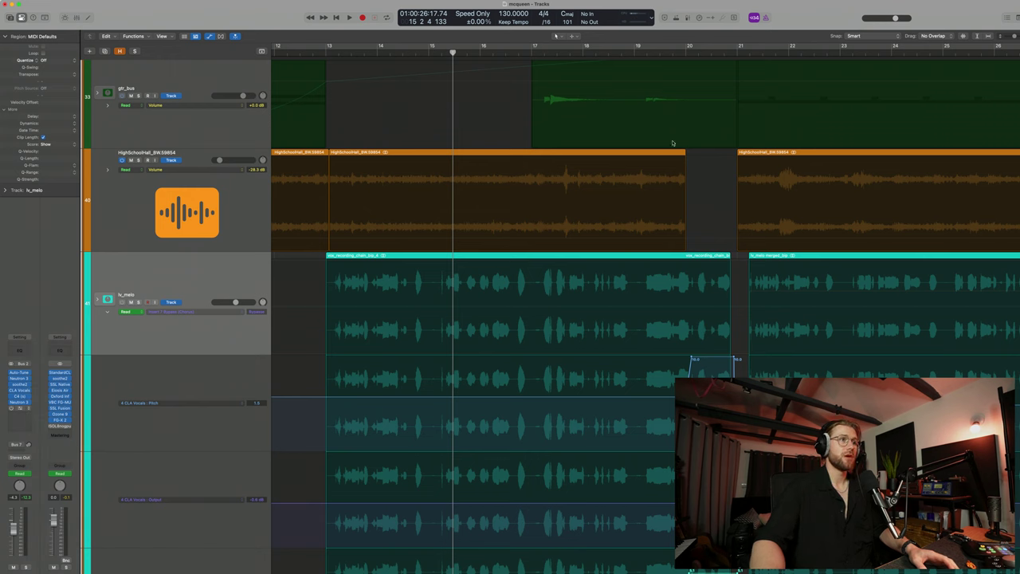
- While playing, turn the Chorus JUN-6 mix down to about 32%, then close its window
{"action": "left_click_drag", "start_coordinate": [571, 93], "coordinate": [545, 77]}
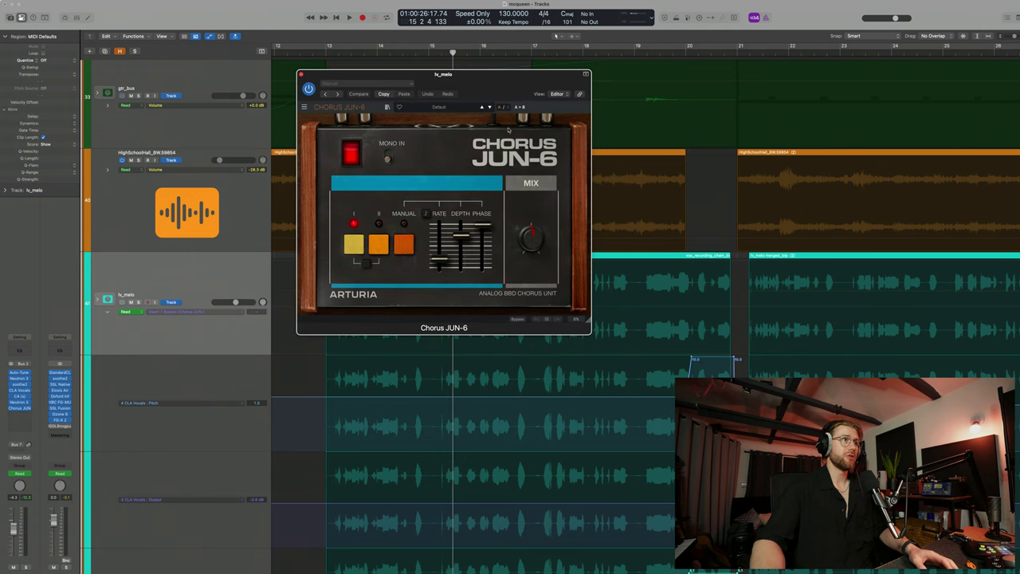
{"action": "left_click_drag", "start_coordinate": [497, 98], "coordinate": [481, 106]}
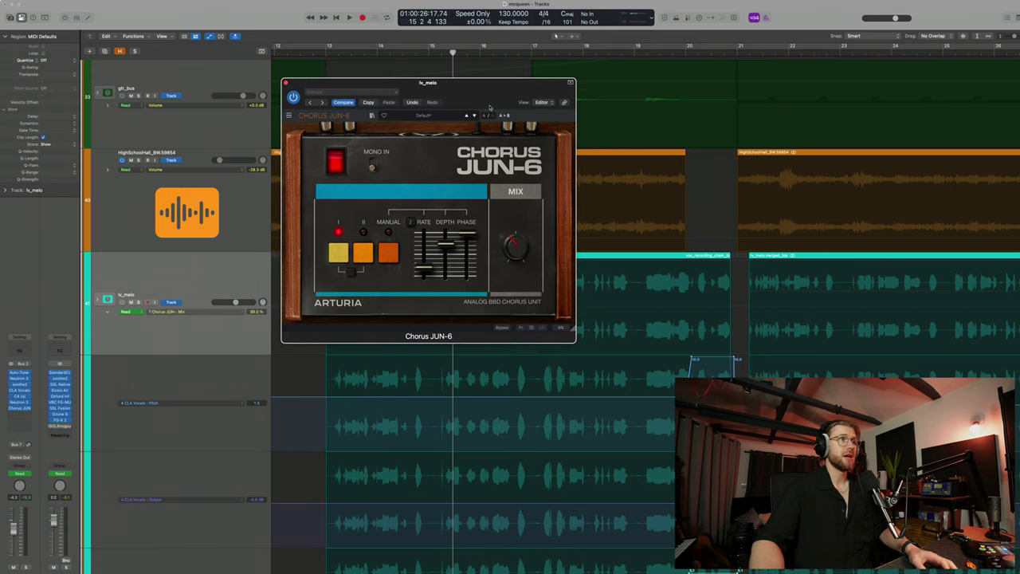
{"action": "left_click_drag", "start_coordinate": [489, 106], "coordinate": [674, 99]}
{"action": "key", "text": "space"}
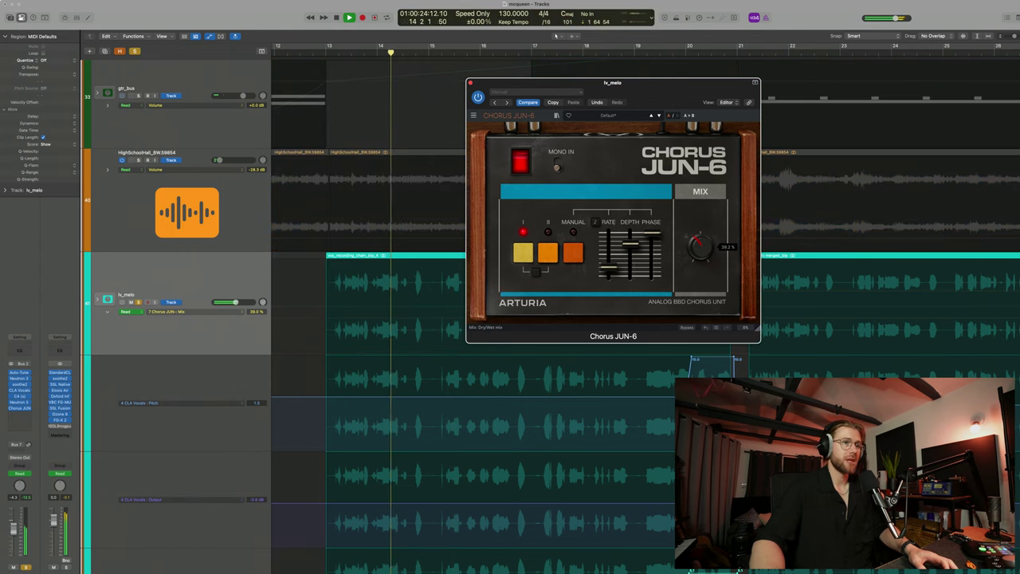
{"action": "mouse_move", "coordinate": [700, 253]}
{"action": "left_mouse_down"}
{"action": "mouse_move", "coordinate": [700, 206]}
{"action": "mouse_move", "coordinate": [701, 253]}
{"action": "left_mouse_up"}
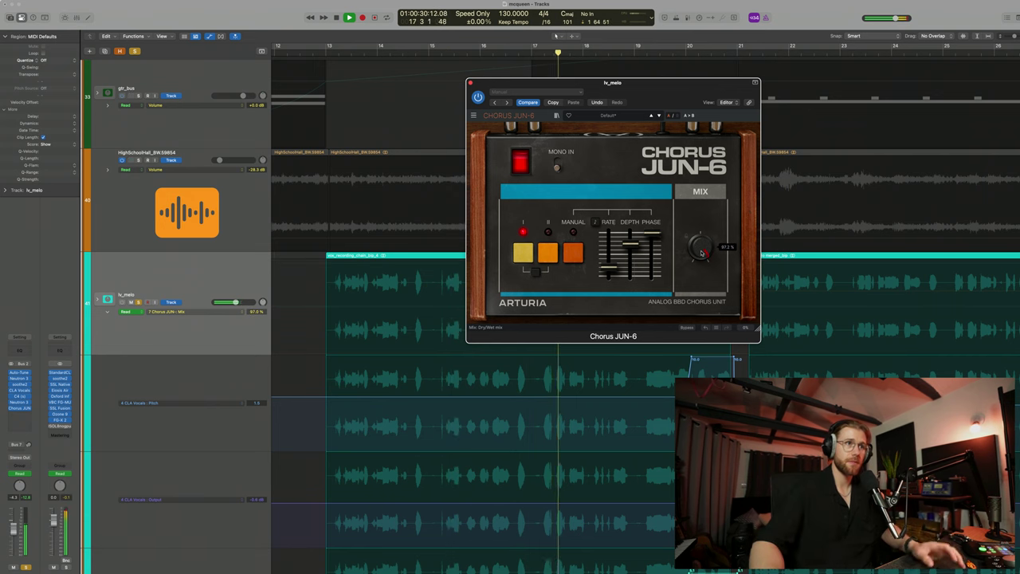
{"action": "left_click_drag", "start_coordinate": [701, 254], "coordinate": [702, 296]}
{"action": "key", "text": "space"}
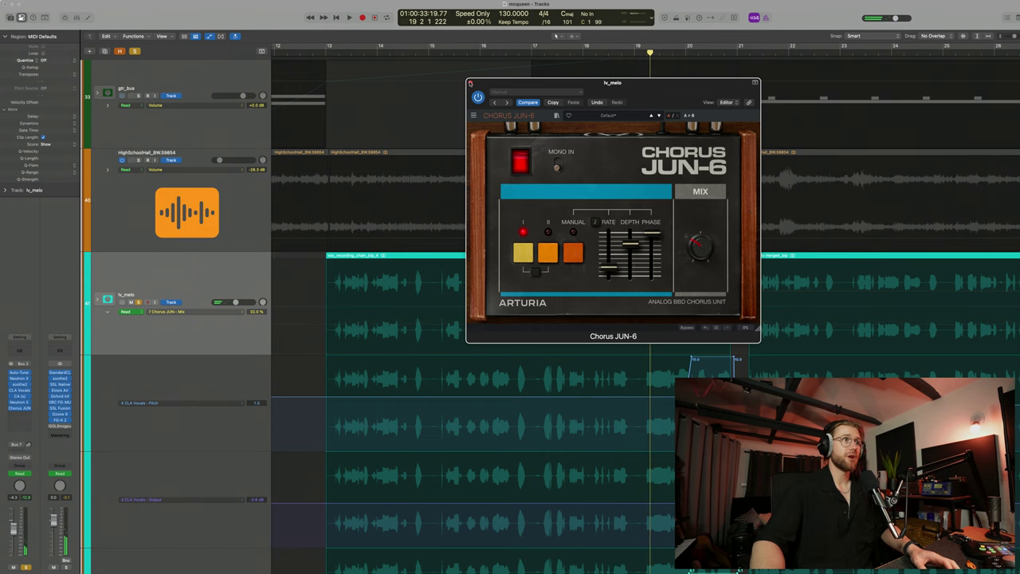
{"action": "left_click", "coordinate": [469, 82]}
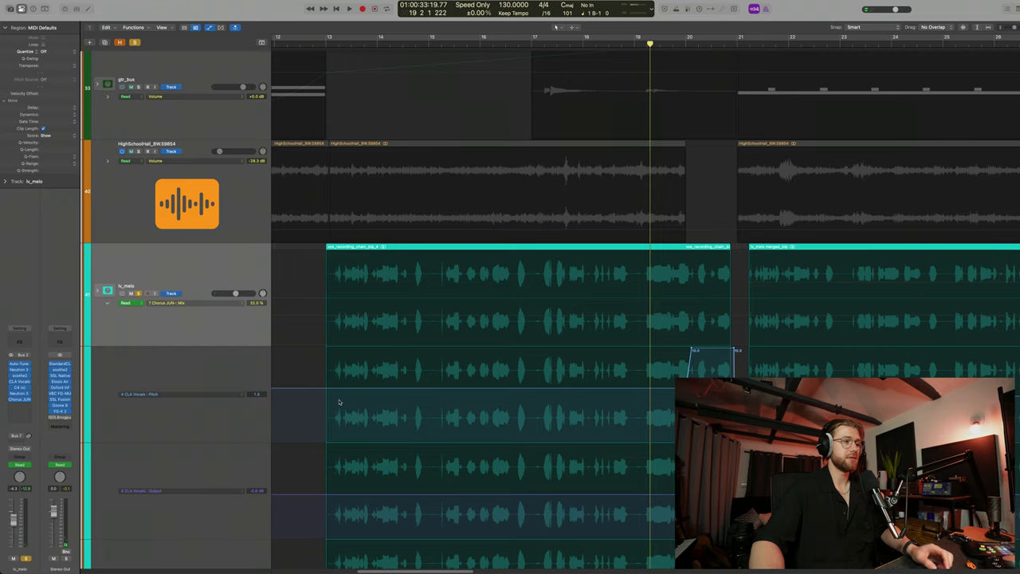
{"action": "scroll", "coordinate": [335, 572], "scroll_direction": "up", "scroll_amount": 2}
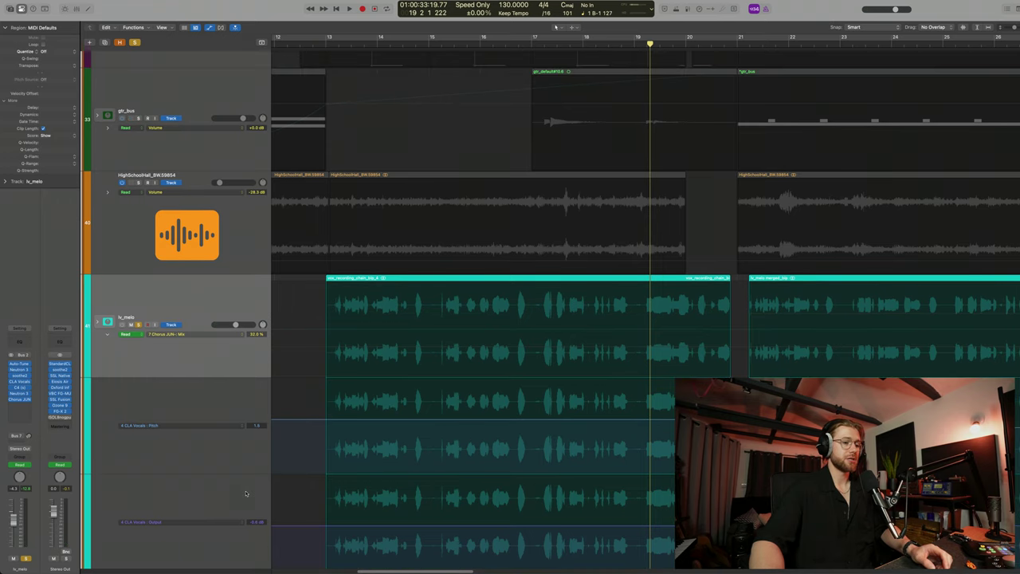
{"action": "key", "text": "super+Tab"}
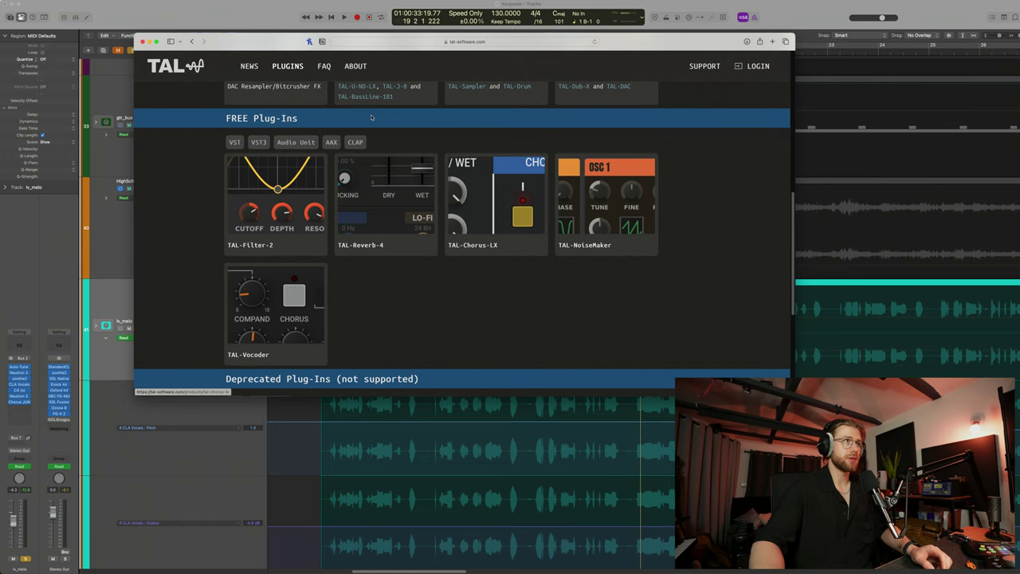
{"action": "double_click", "coordinate": [251, 43]}
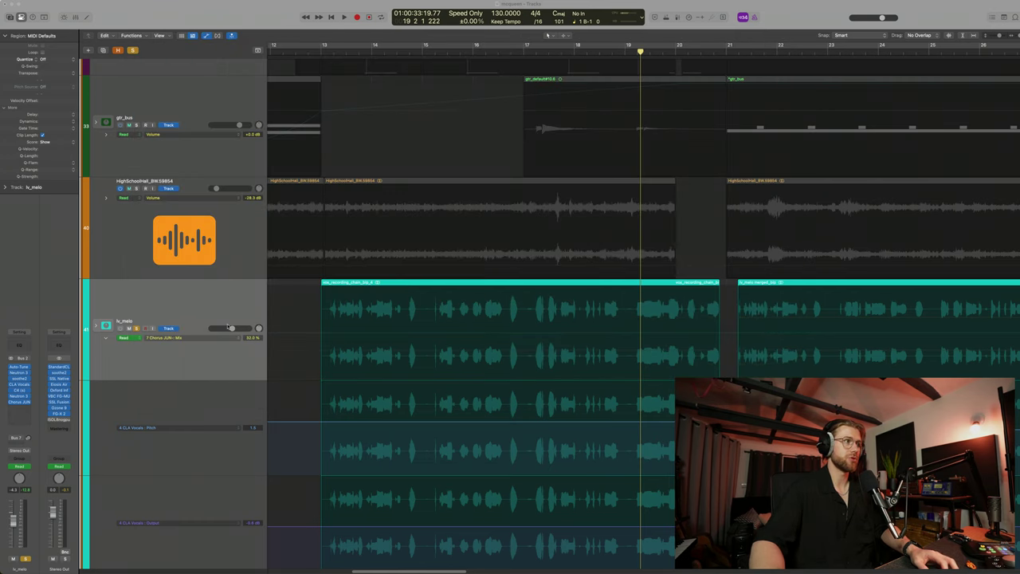
- Replace Chorus JUN-6 on lv_melo with the Soundtoys EffectRack from Favourites
{"action": "left_click", "coordinate": [151, 328]}
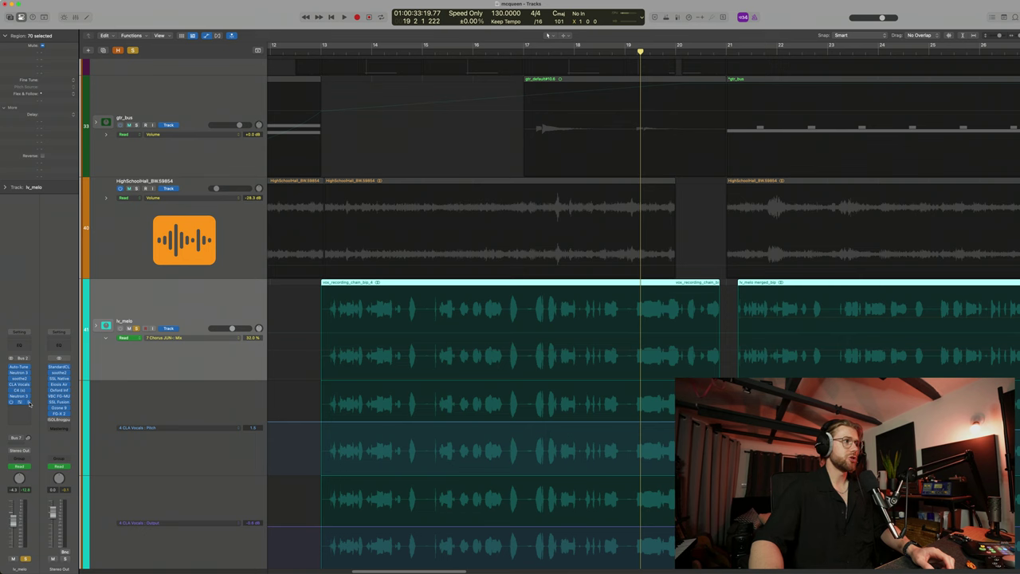
{"action": "left_click", "coordinate": [30, 403]}
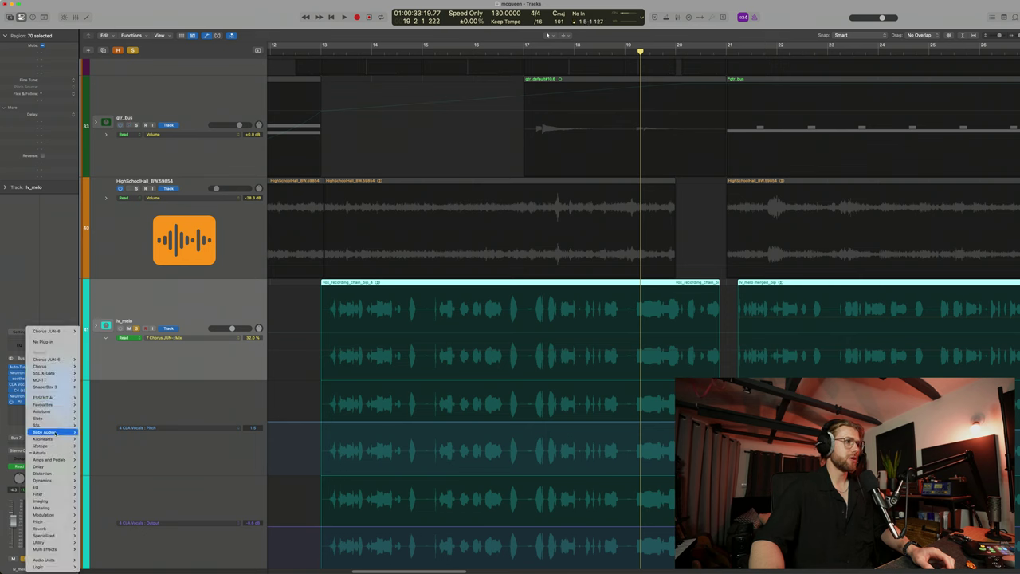
{"action": "mouse_move", "coordinate": [47, 405]}
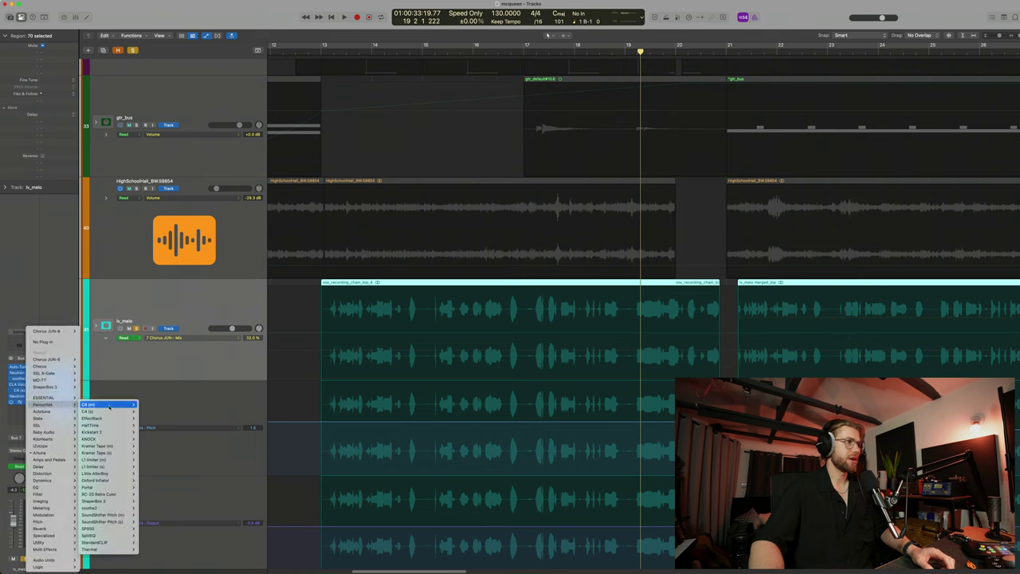
{"action": "left_click", "coordinate": [152, 418]}
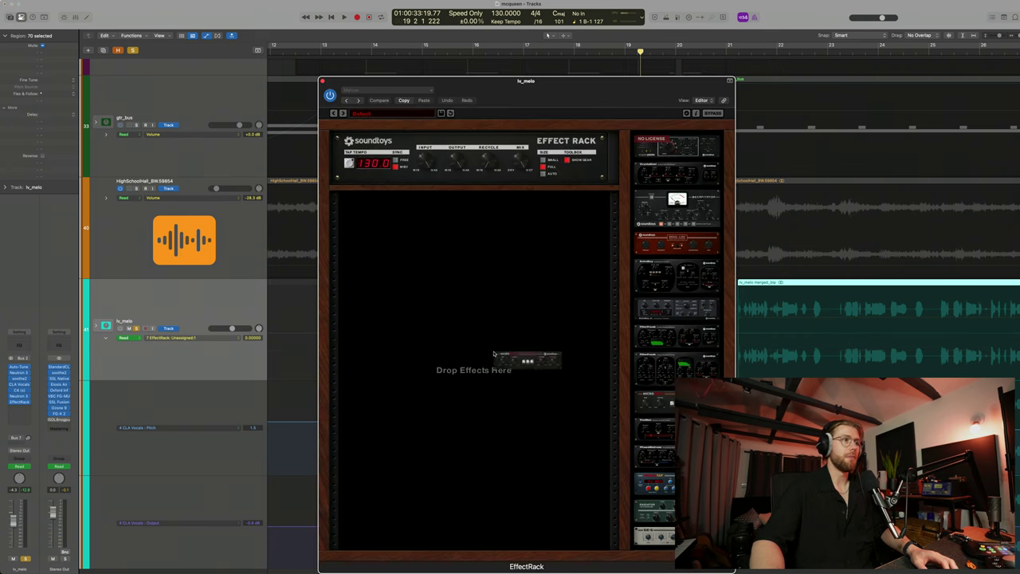
- Audition MicroShift in the Effect Rack with its mix turned down, then remove it
{"action": "left_click_drag", "start_coordinate": [494, 353], "coordinate": [494, 354]}
{"action": "left_click_drag", "start_coordinate": [472, 258], "coordinate": [719, 209]}
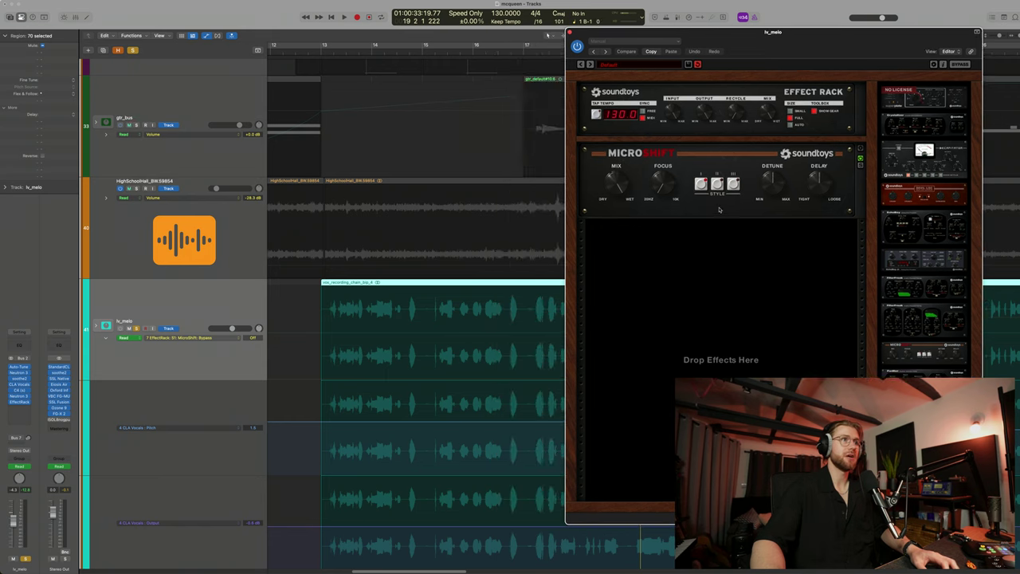
{"action": "mouse_move", "coordinate": [608, 189]}
{"action": "left_mouse_down"}
{"action": "mouse_move", "coordinate": [607, 226]}
{"action": "mouse_move", "coordinate": [613, 183]}
{"action": "left_mouse_up"}
{"action": "key", "text": "space"}
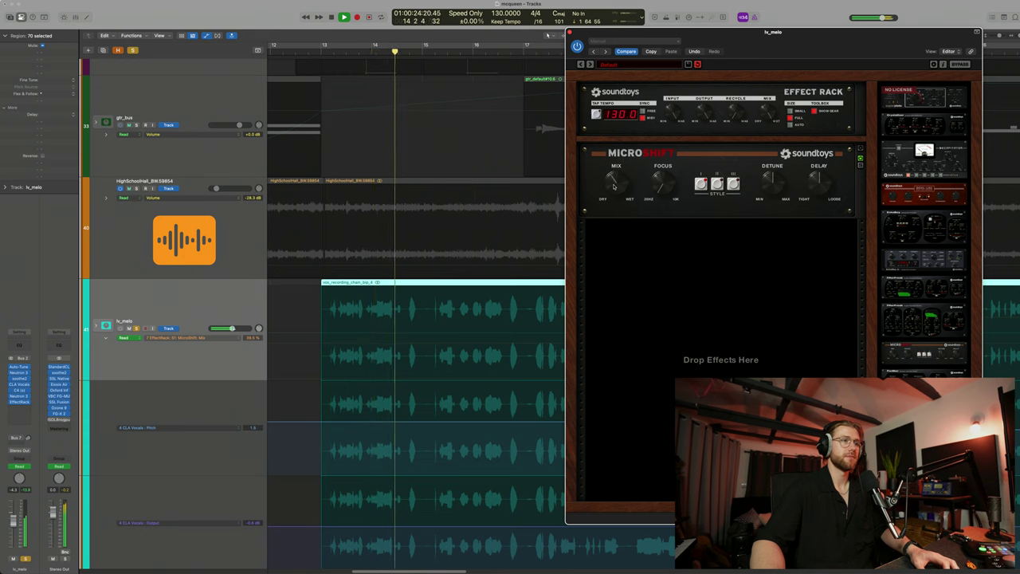
{"action": "key", "text": "space"}
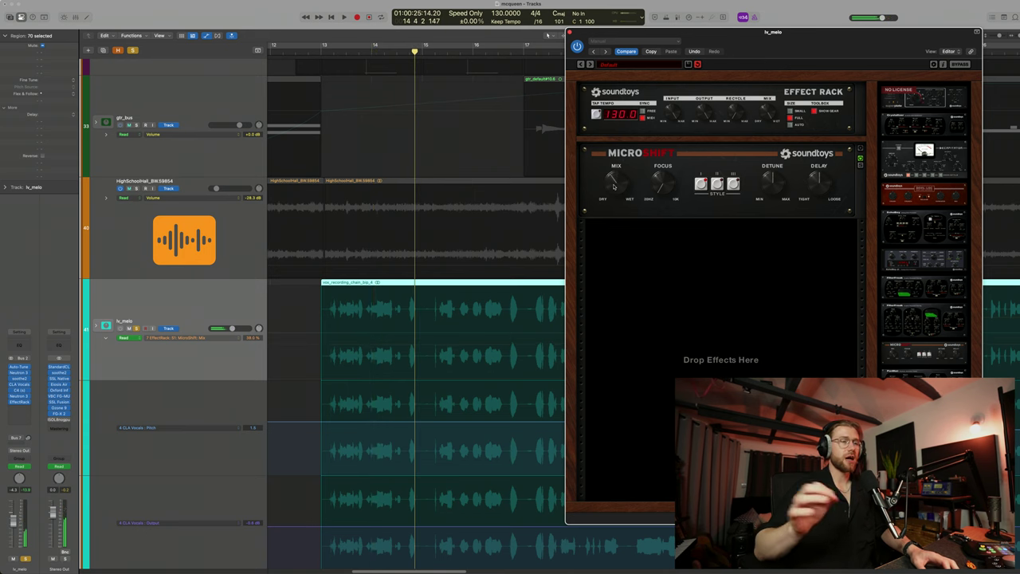
{"action": "left_click_drag", "start_coordinate": [700, 150], "coordinate": [486, 207]}
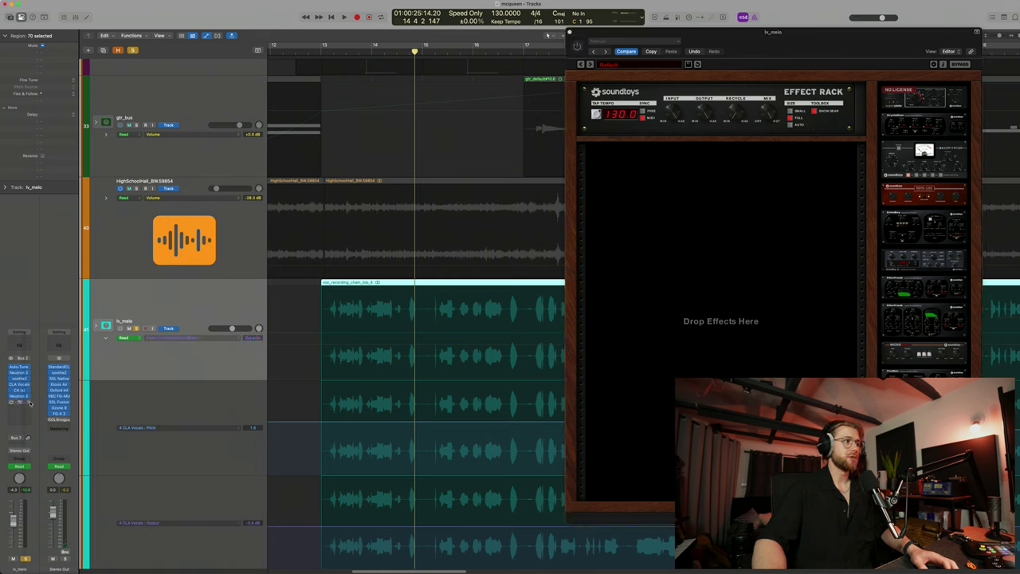
{"action": "left_click", "coordinate": [28, 402]}
{"action": "left_click", "coordinate": [191, 324]}
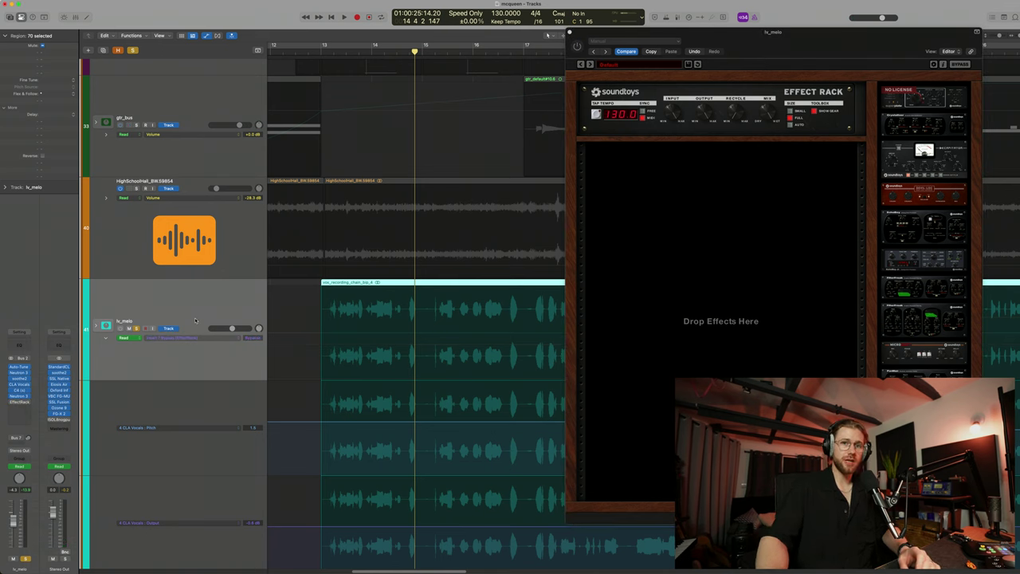